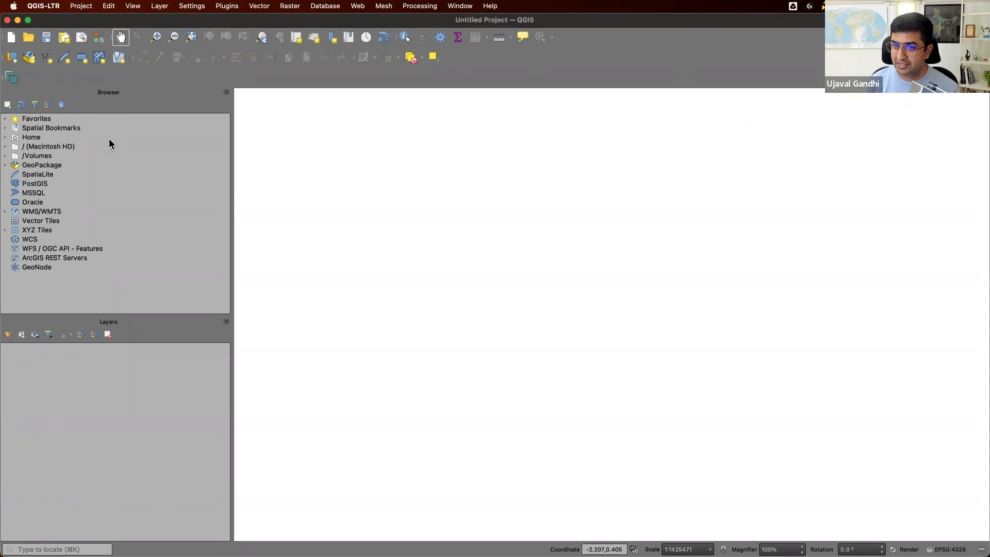
# - Expand Home > Downloads > kolkata.gpkg in the Browser and load its kolkata boundary layer
pyautogui.doubleClick(67, 138)
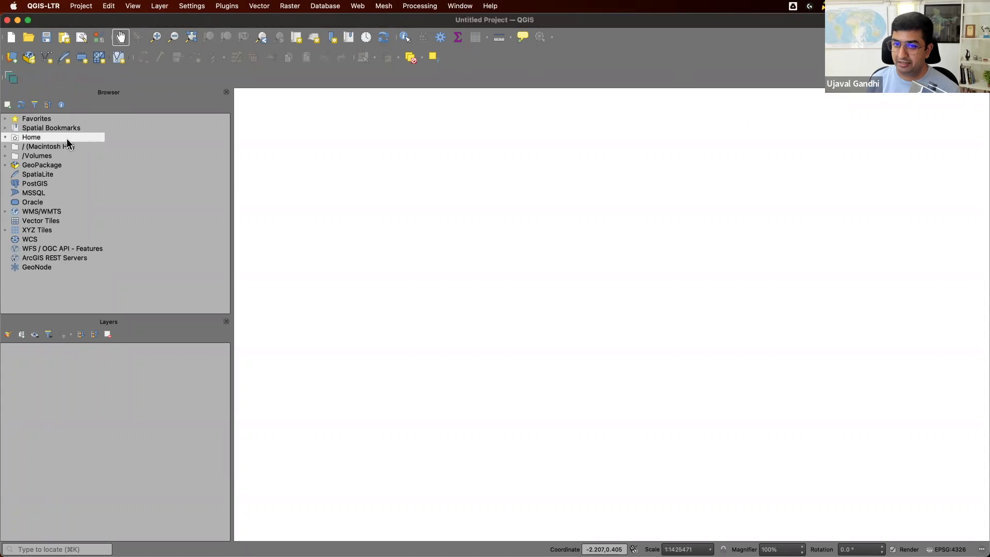
pyautogui.doubleClick(54, 175)
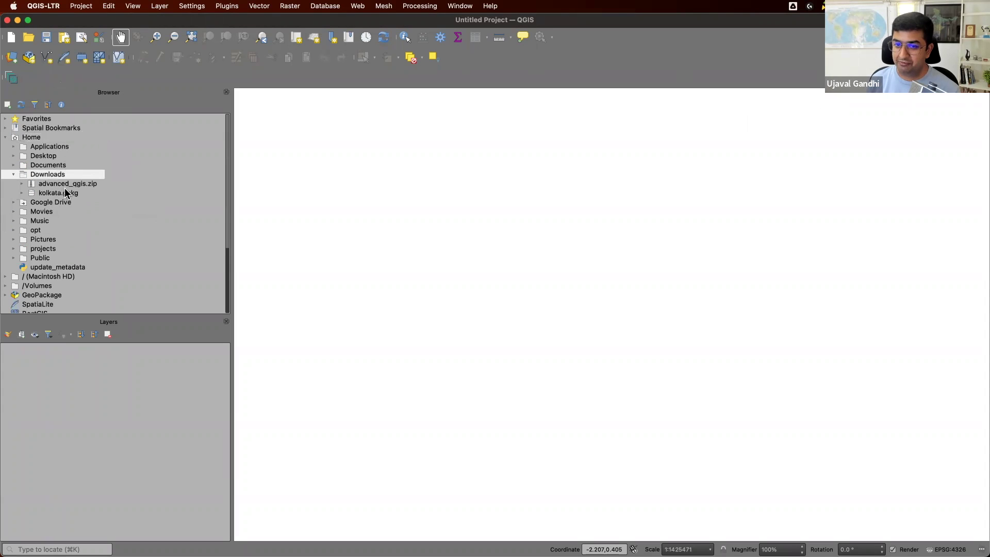
pyautogui.doubleClick(66, 192)
pyautogui.doubleClick(85, 205)
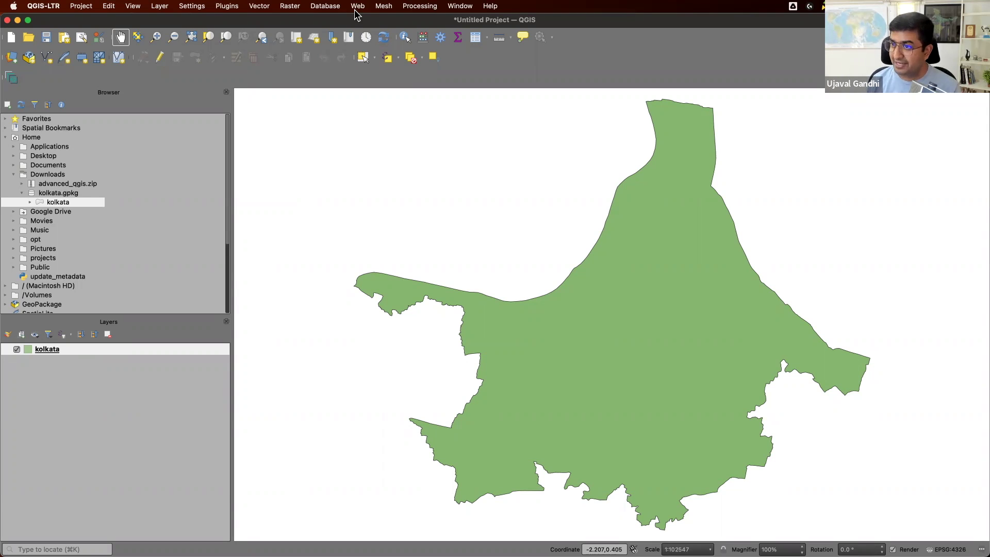
# - Open the STAC API Browser from the Web plugins menu
pyautogui.click(356, 7)
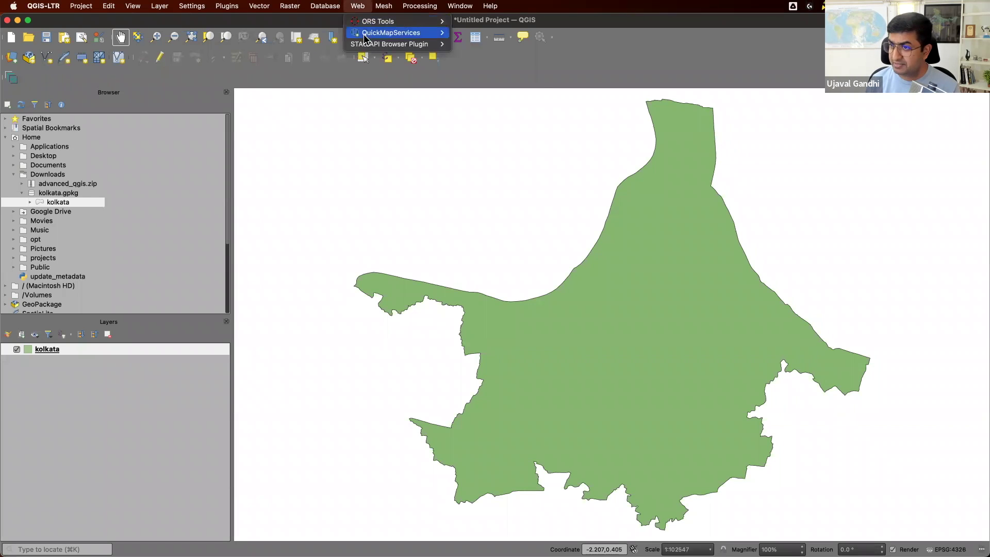
pyautogui.moveTo(366, 45)
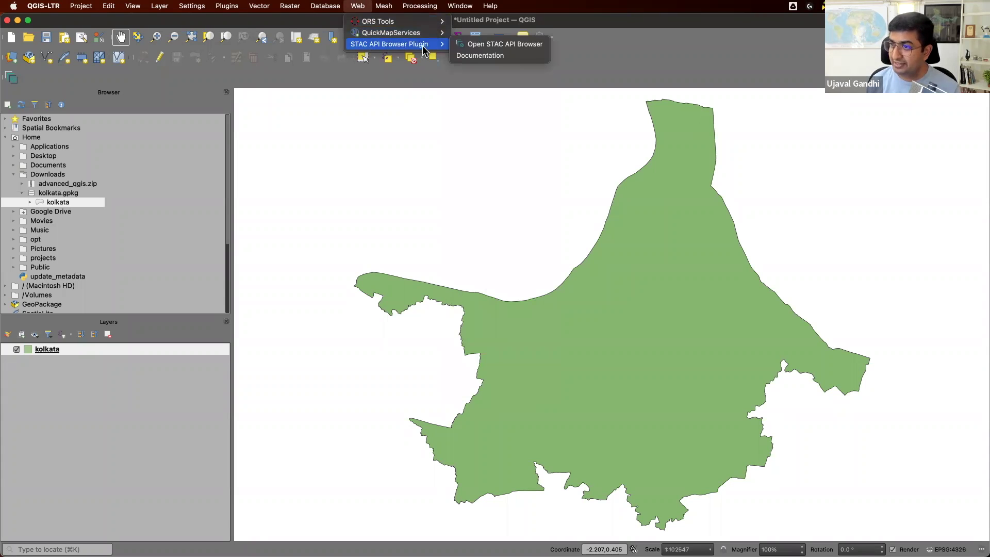
pyautogui.click(465, 47)
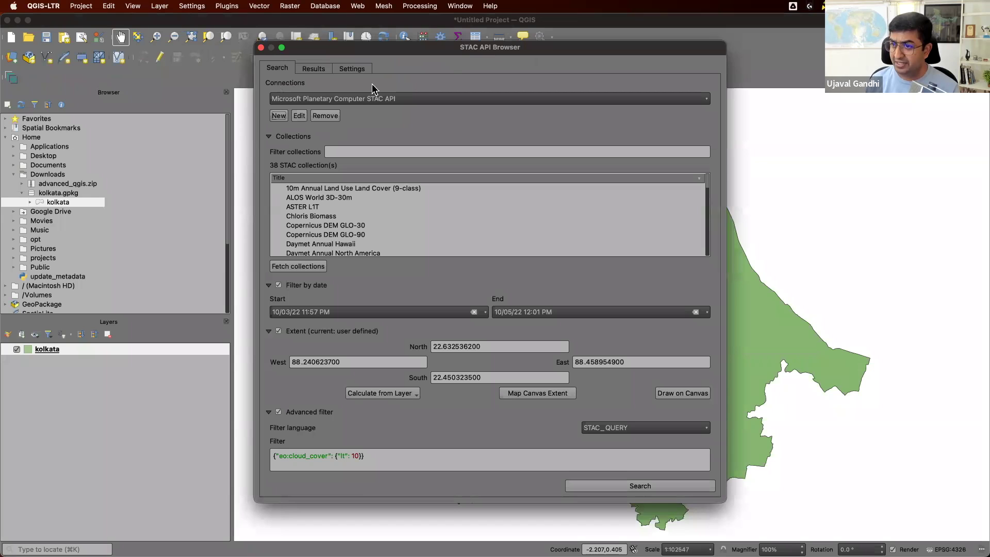
# - Keep the Microsoft Planetary Computer connection and pick Sentinel-2 Level-2A using the 'sen' filter
pyautogui.click(365, 99)
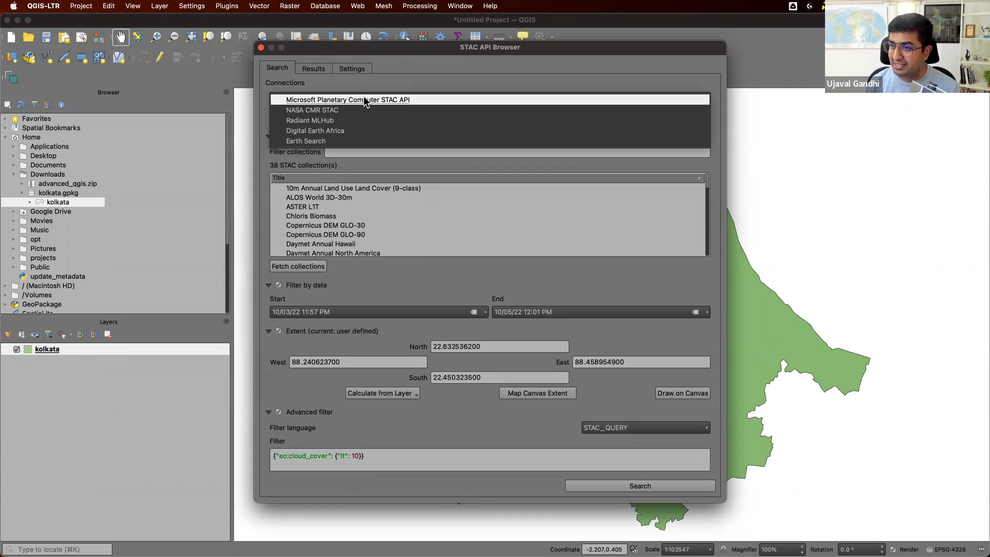
pyautogui.click(364, 100)
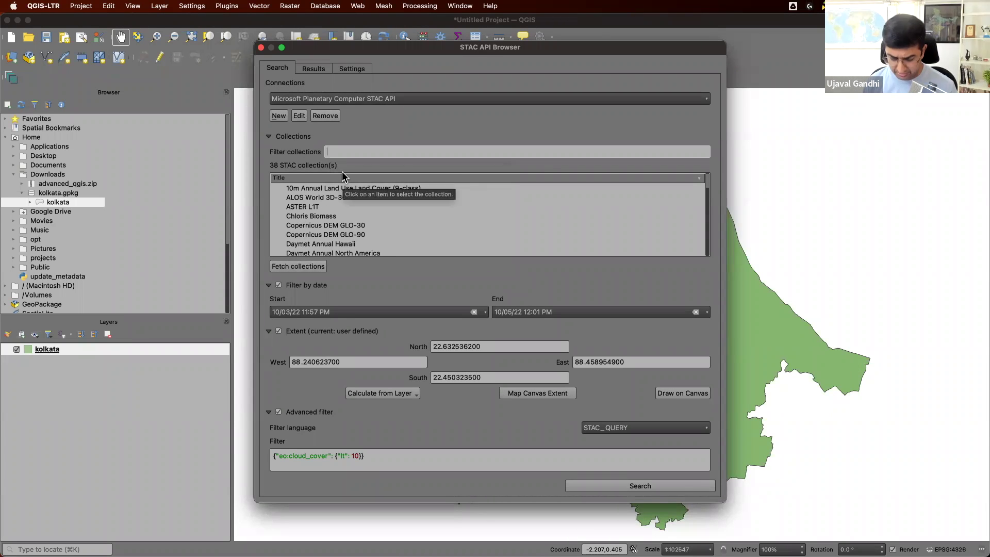
pyautogui.write('sen')
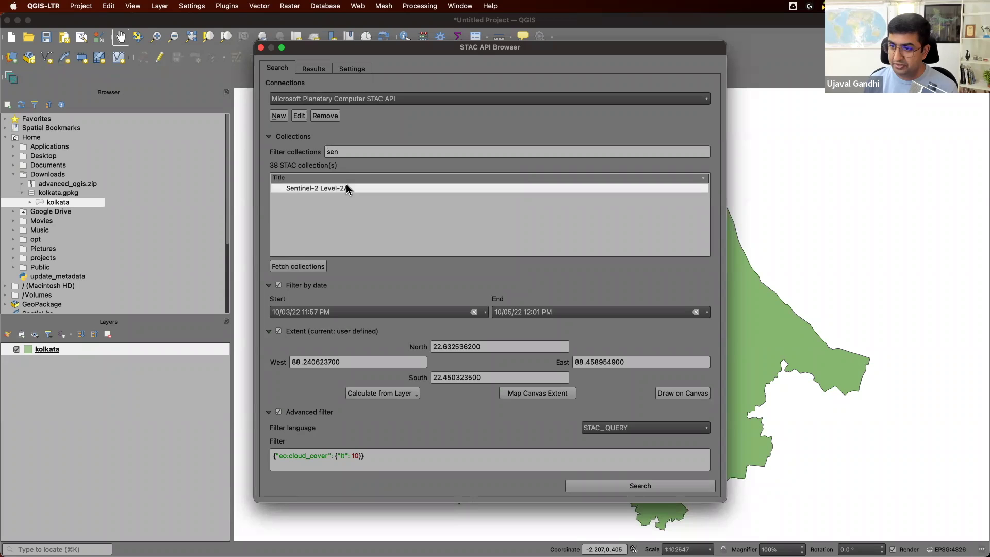
pyautogui.click(345, 188)
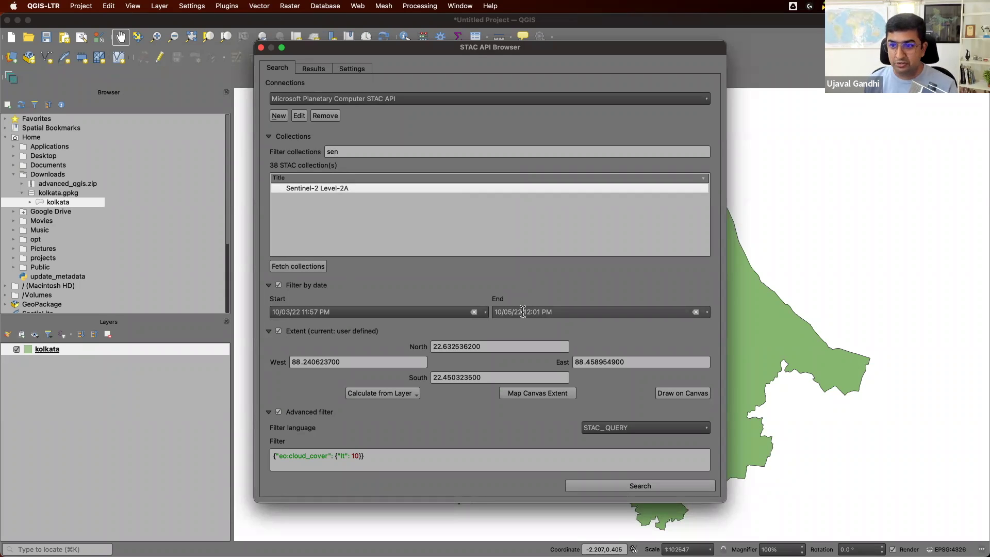
# - Calculate the search extent from the kolkata layer
pyautogui.click(396, 392)
pyautogui.click(374, 406)
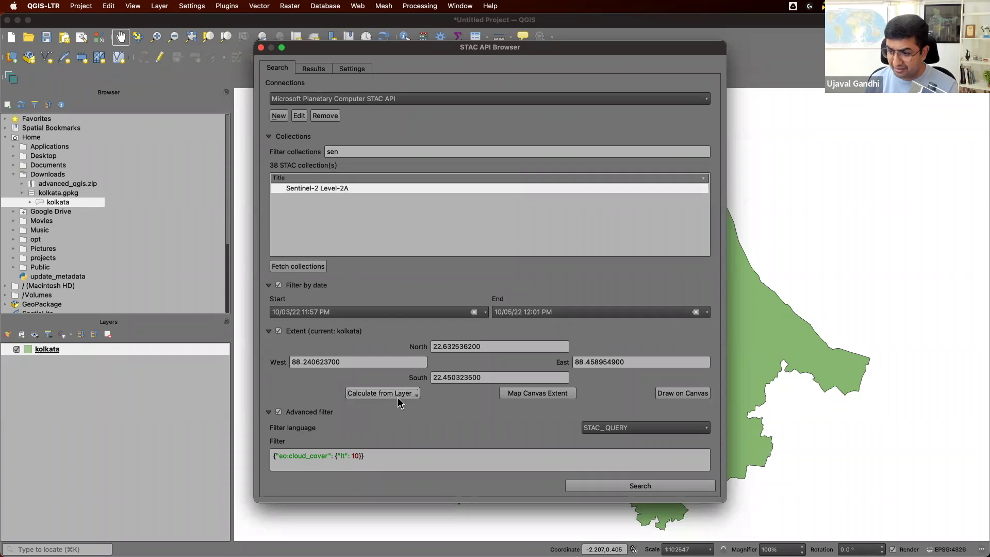
pyautogui.click(395, 394)
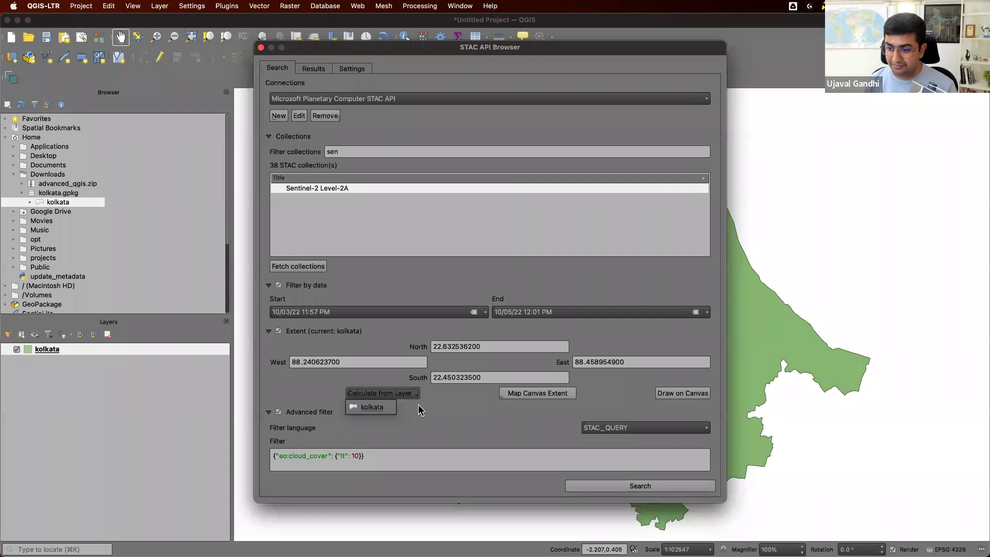
pyautogui.click(440, 417)
# - Re-enable the advanced filter and check the eo:cloud_cover lt 10 query
pyautogui.click(320, 412)
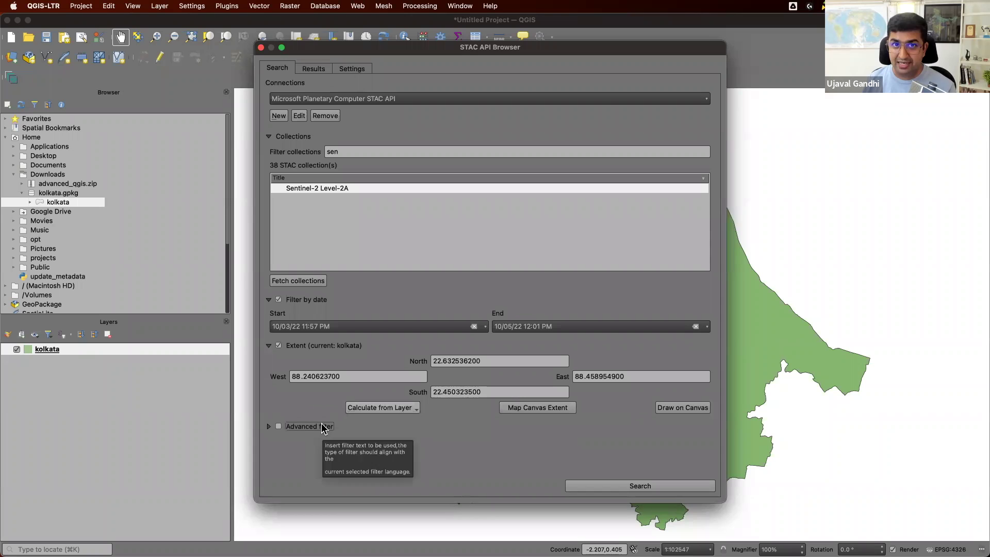
pyautogui.click(323, 427)
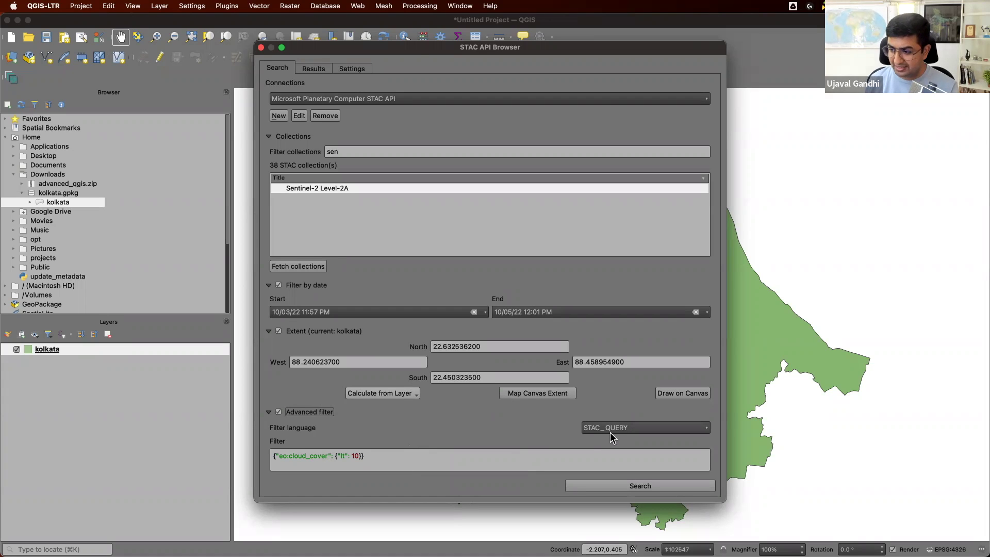
pyautogui.click(452, 452)
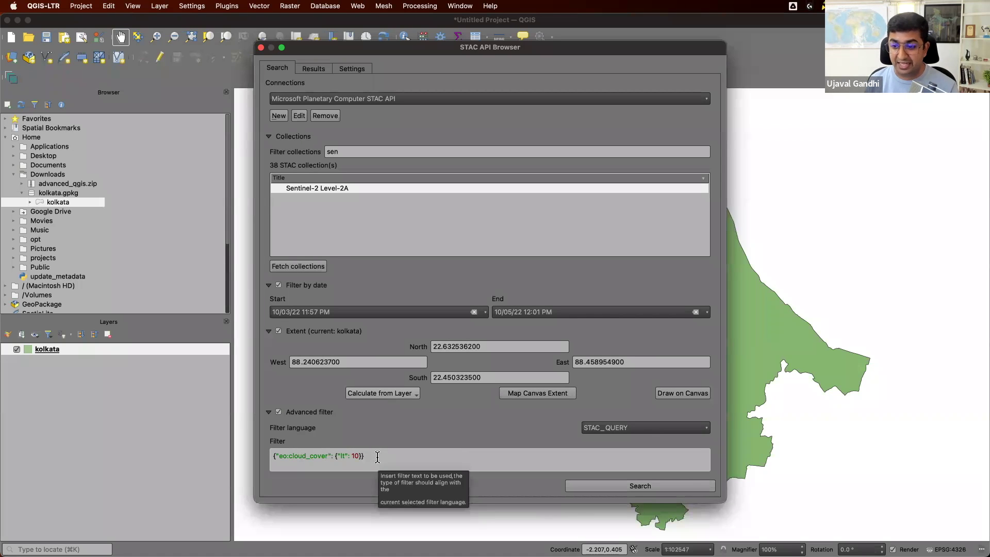
pyautogui.moveTo(367, 456); pyautogui.dragTo(256, 444)
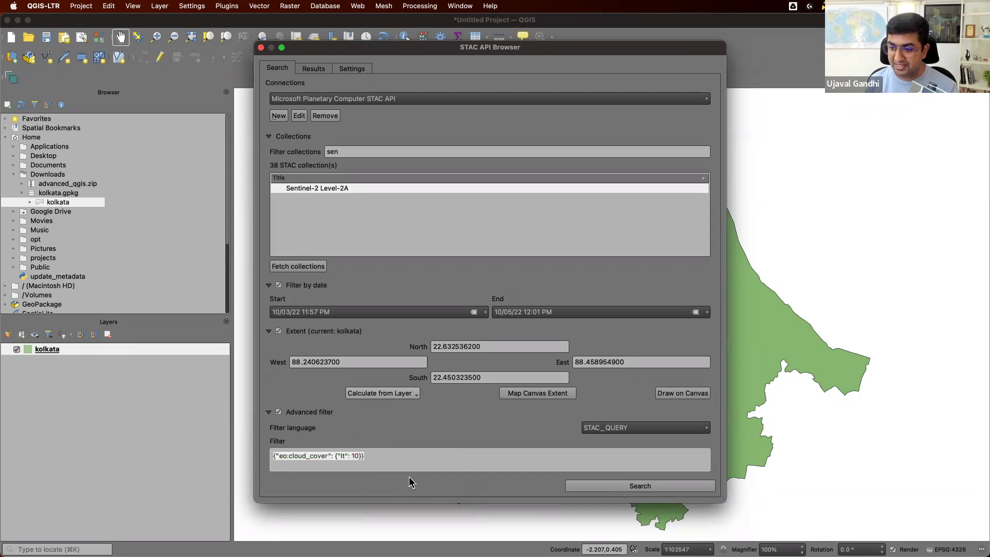
# - Run the search and add the first result's 2022-04-24 footprint to the map
pyautogui.click(605, 483)
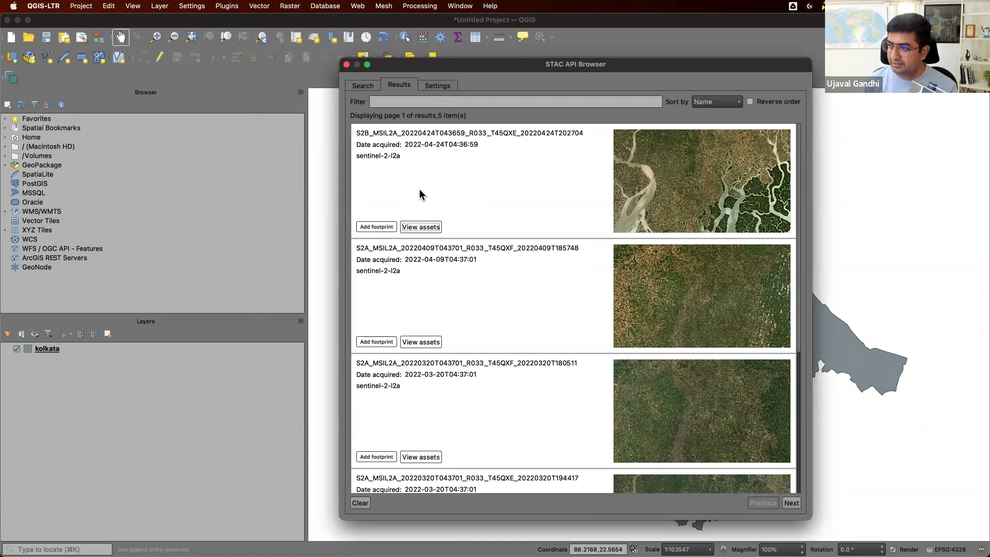
pyautogui.click(380, 227)
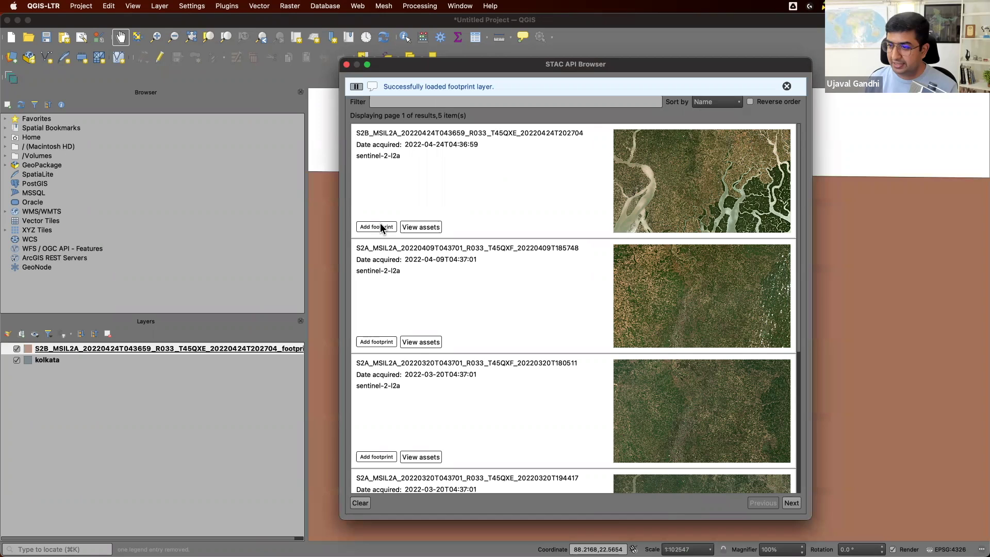
pyautogui.click(660, 283)
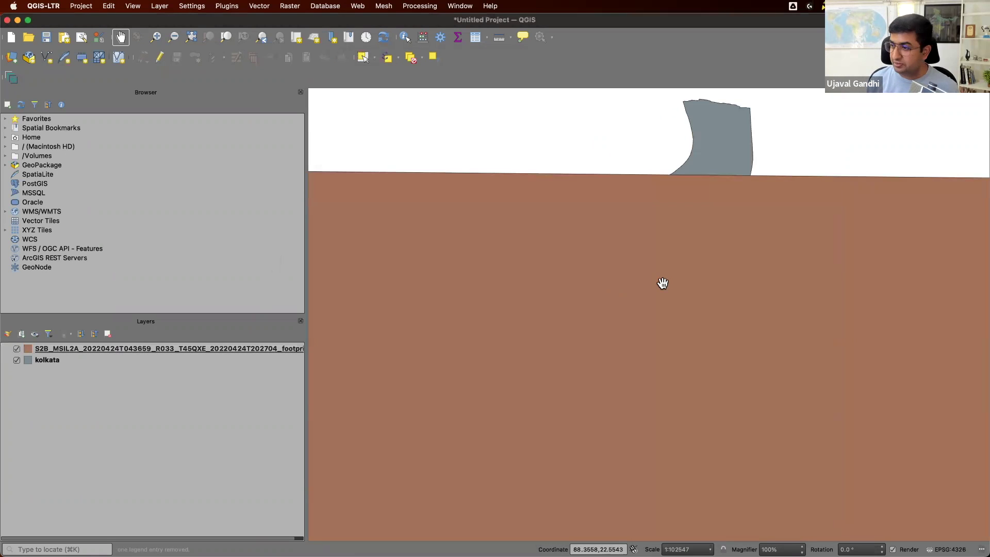
pyautogui.scroll(-3, 662, 283)
pyautogui.scroll(-2, 662, 283)
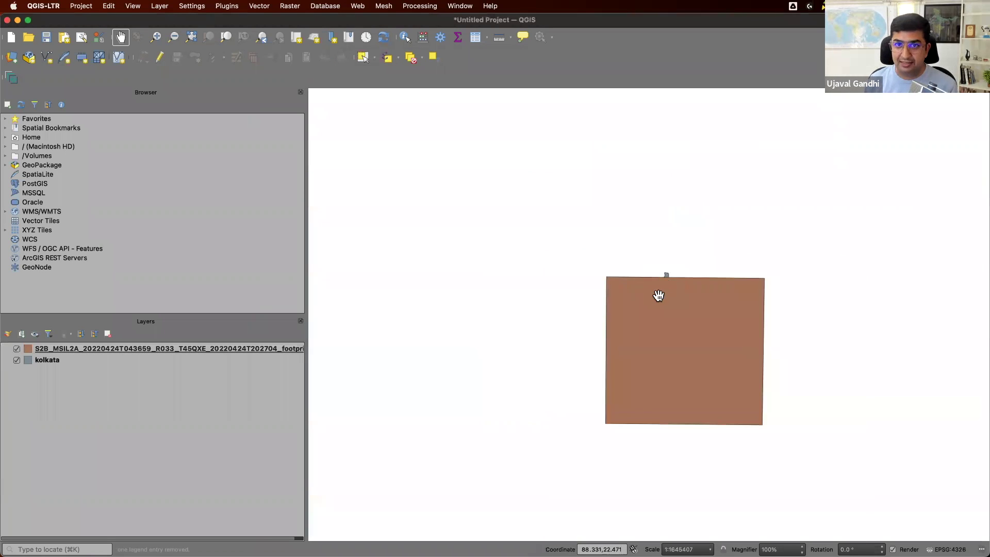
pyautogui.scroll(2, 659, 296)
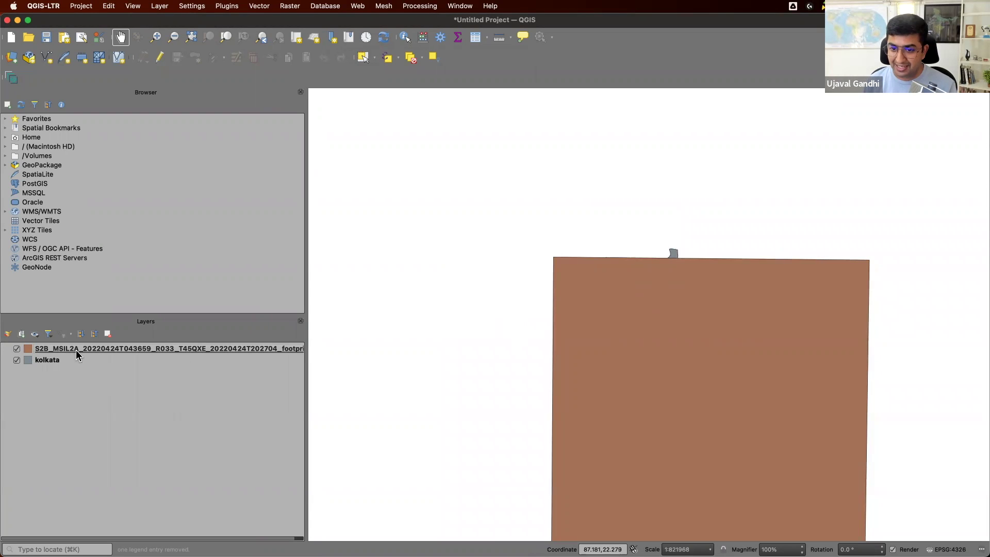
# - Toggle the footprint layer to confirm it covers Kolkata, then return to the search results
pyautogui.click(17, 350)
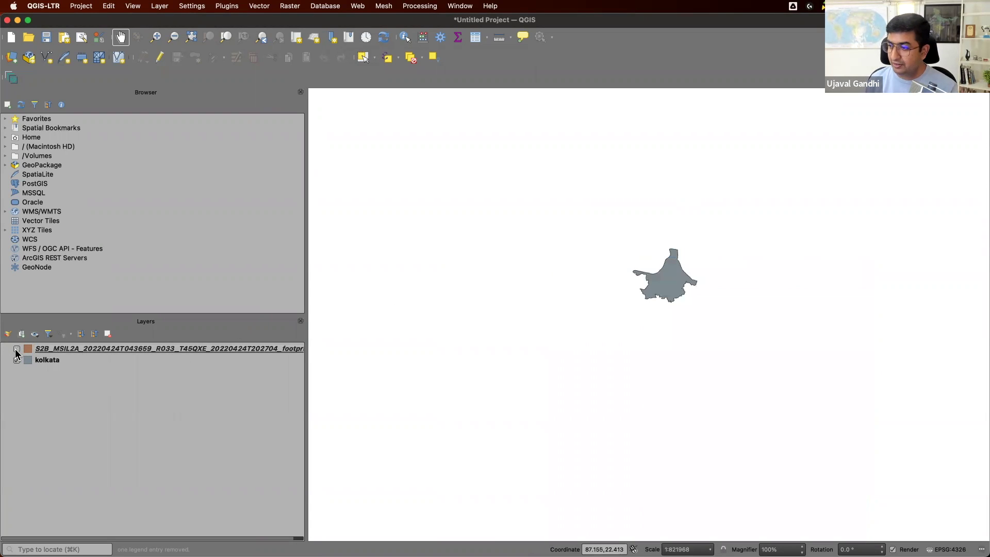
pyautogui.click(17, 350)
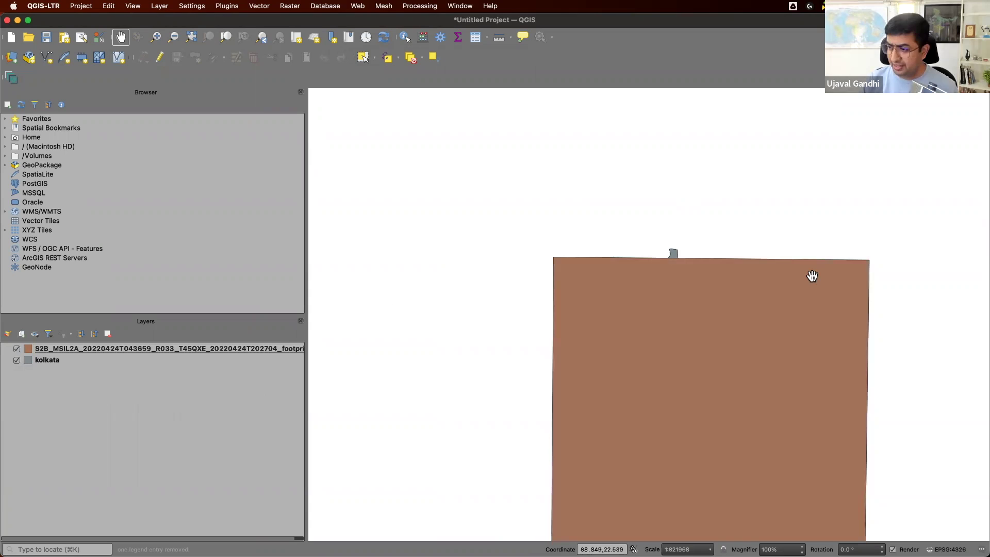
pyautogui.press('super+grave')
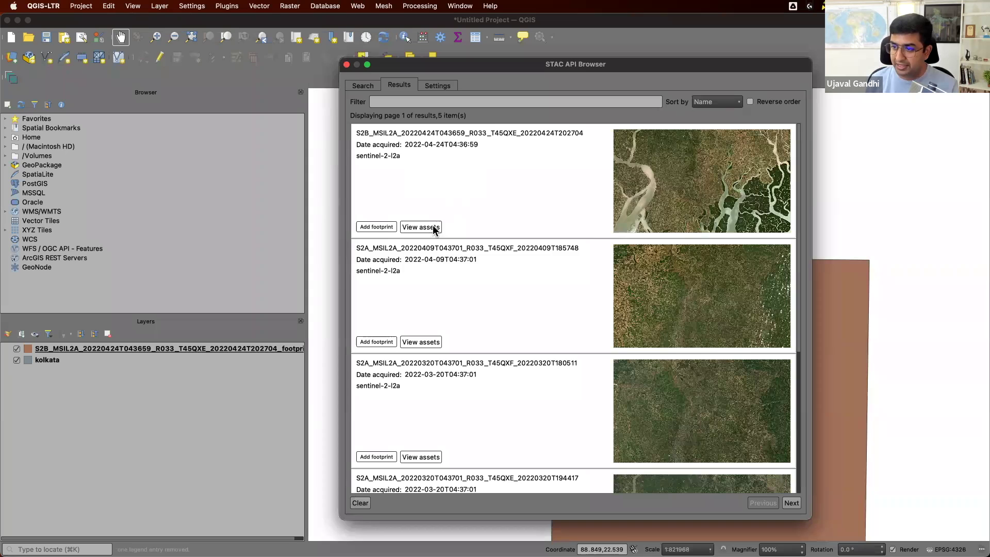
# - Add the 2022-04-24 scene's Band 4 Red, Band 3 Green and Band 2 Blue 10 m assets as layers
pyautogui.click(432, 228)
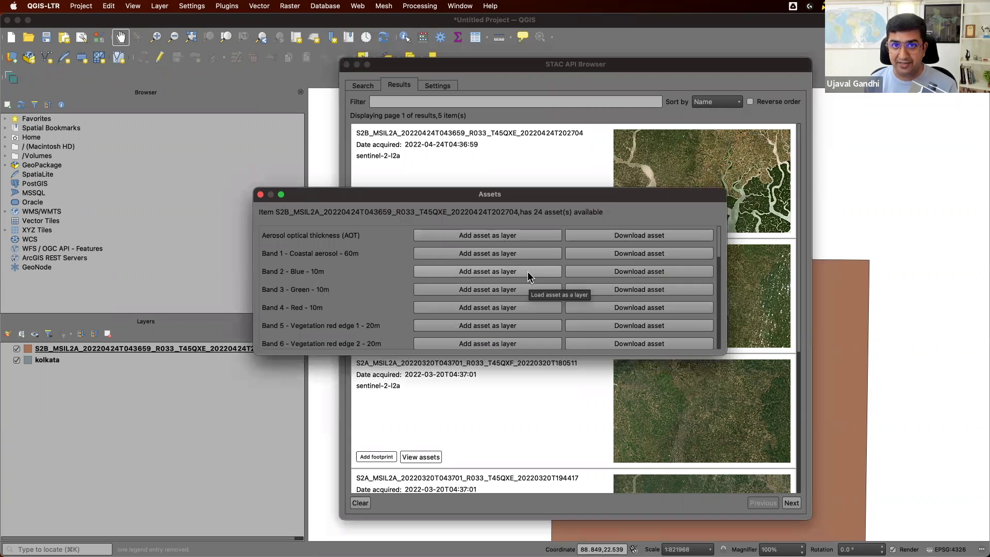
pyautogui.click(527, 271)
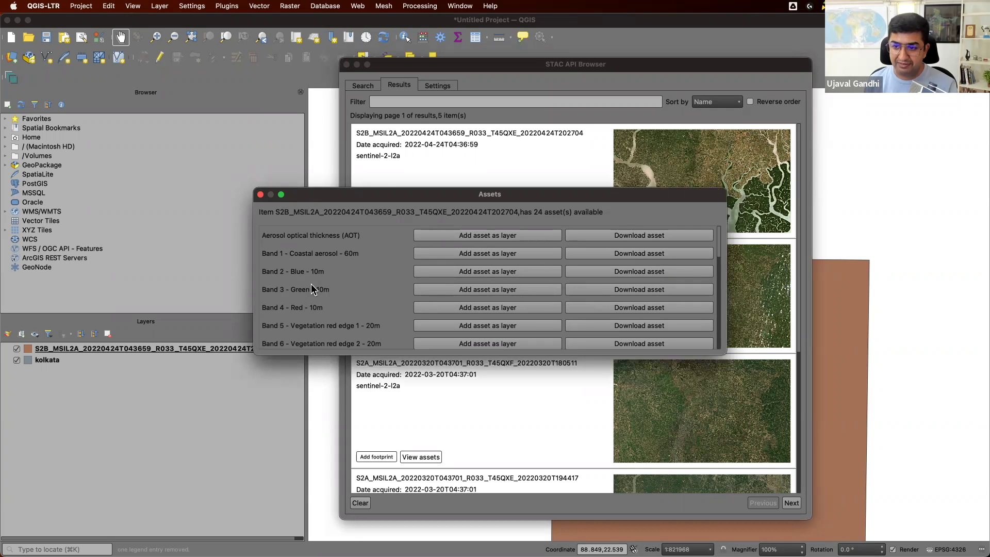
pyautogui.click(465, 309)
pyautogui.click(465, 309)
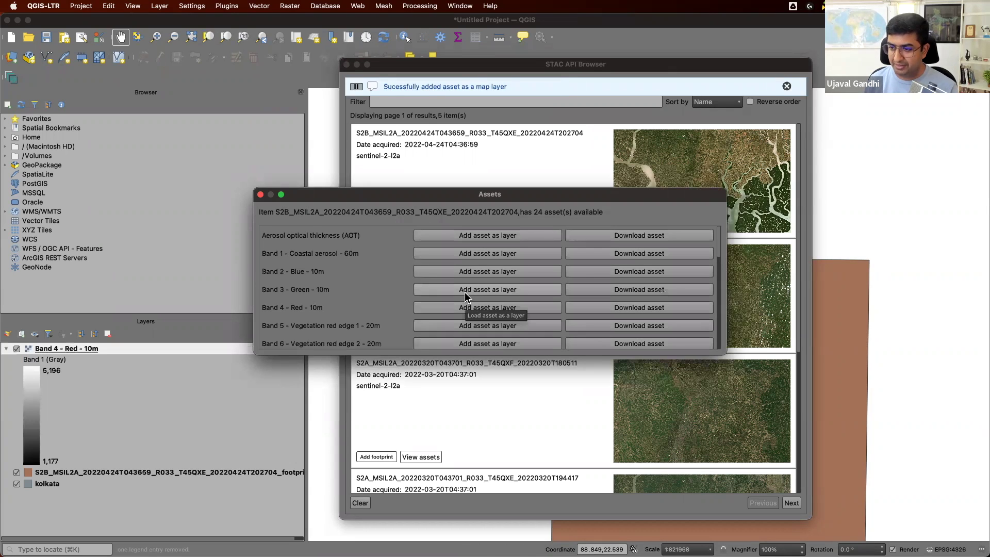
pyautogui.click(464, 292)
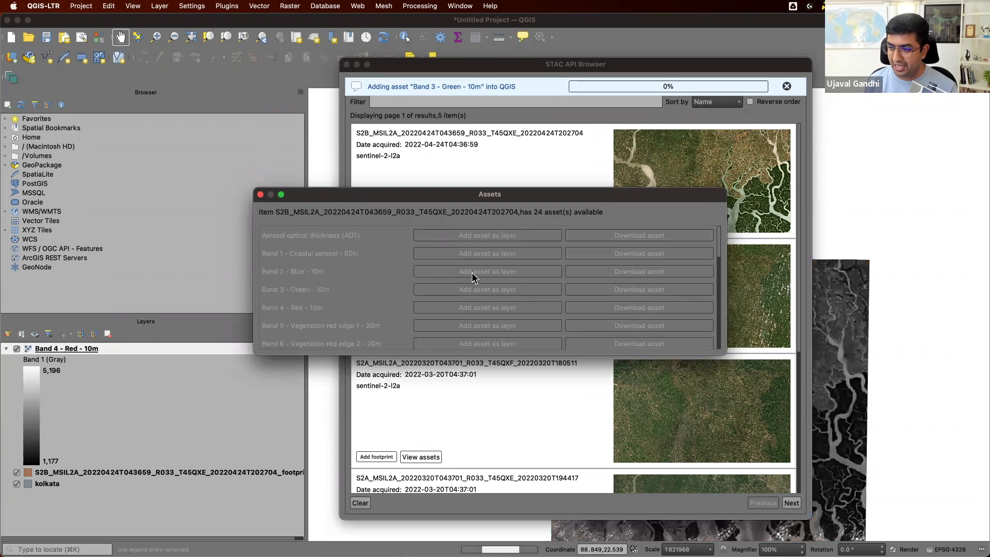
pyautogui.click(472, 274)
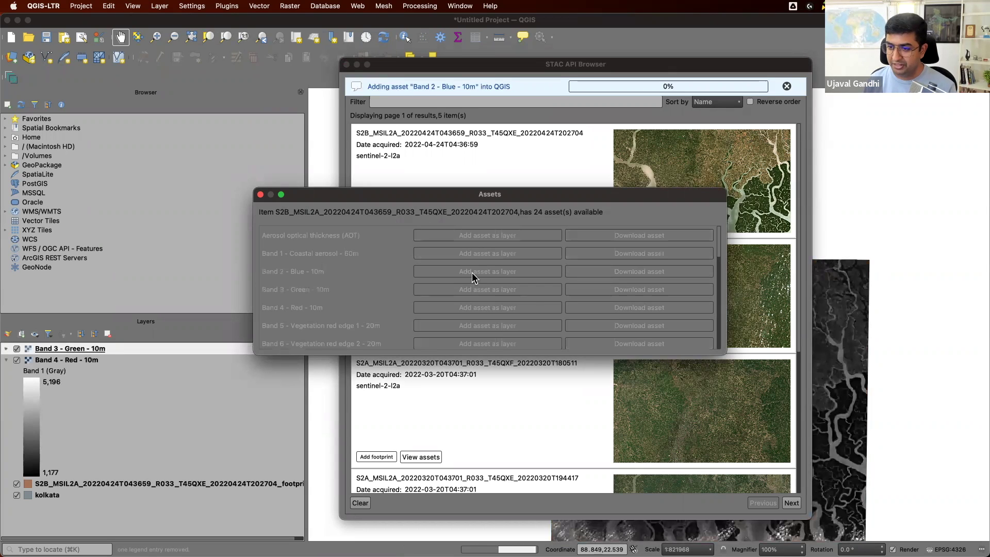
pyautogui.click(261, 194)
pyautogui.click(6, 349)
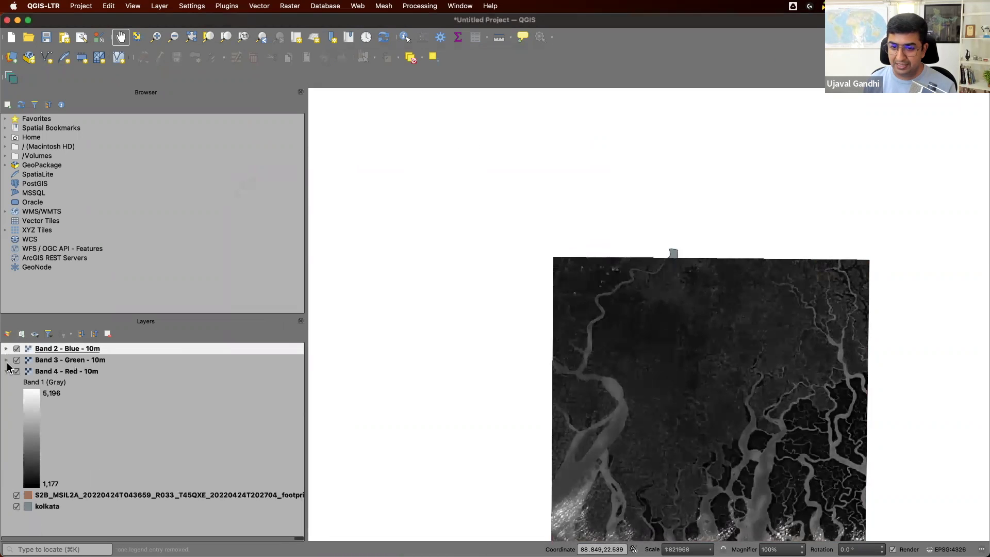
# - Collapse the Red band legend, then pan and zoom the map onto Kolkata
pyautogui.click(5, 371)
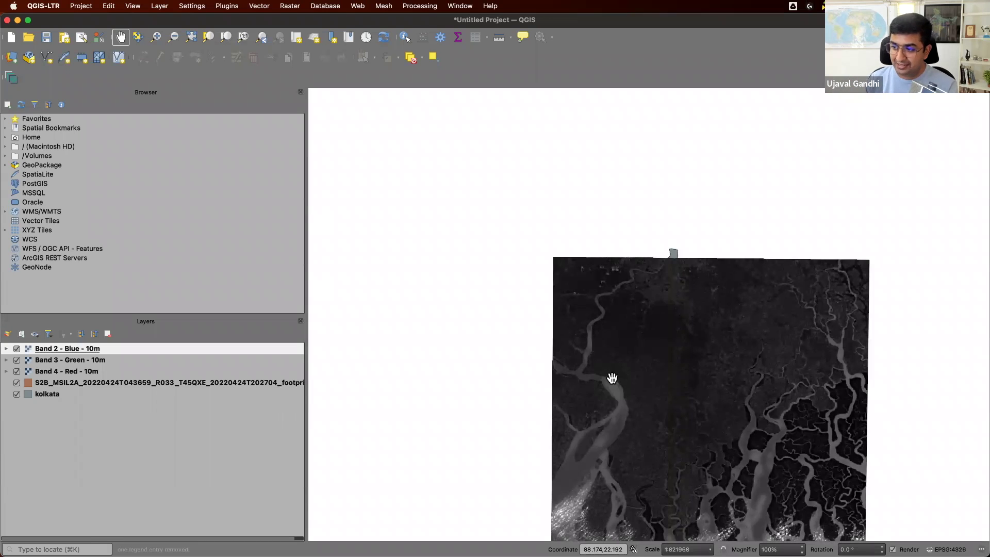
pyautogui.moveTo(621, 371); pyautogui.dragTo(570, 347)
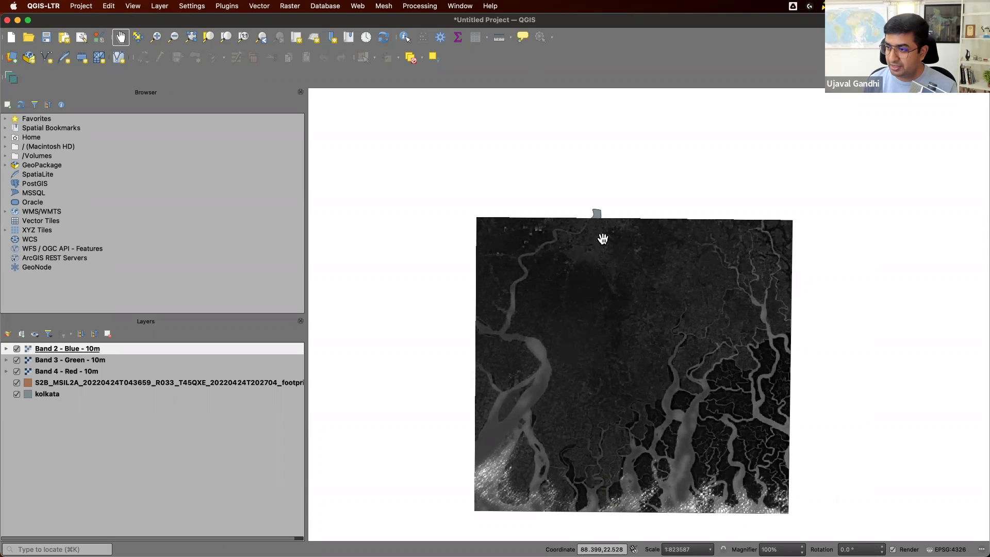
pyautogui.scroll(3, 593, 245)
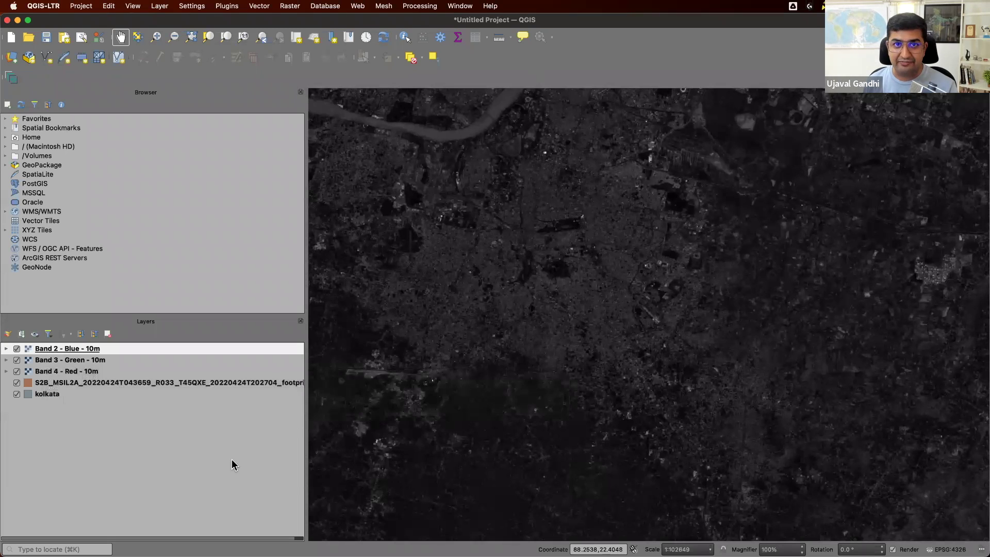
# - Open the Processing Toolbox and search 'vir' to find GDAL Build virtual raster
pyautogui.click(419, 6)
pyautogui.click(424, 19)
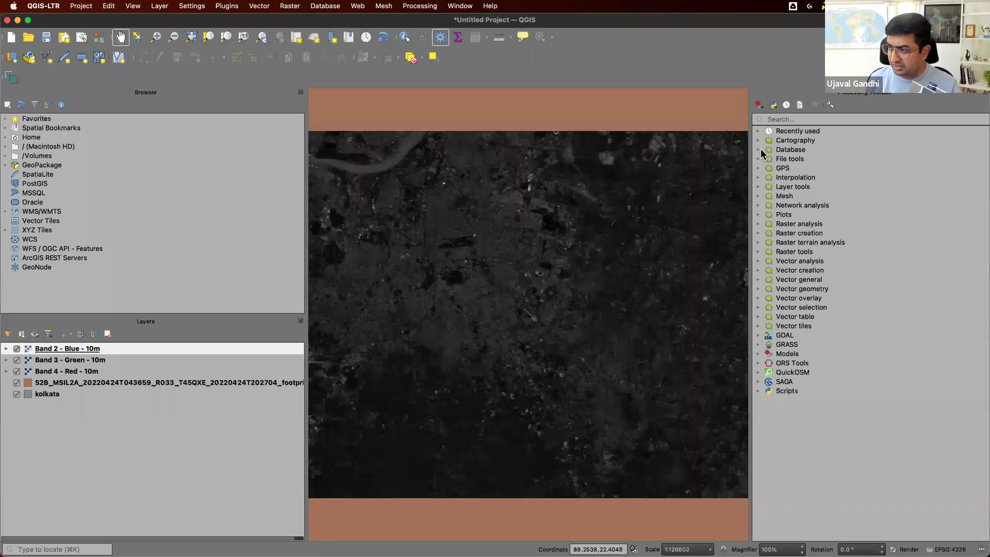
pyautogui.click(803, 123)
pyautogui.write('vir')
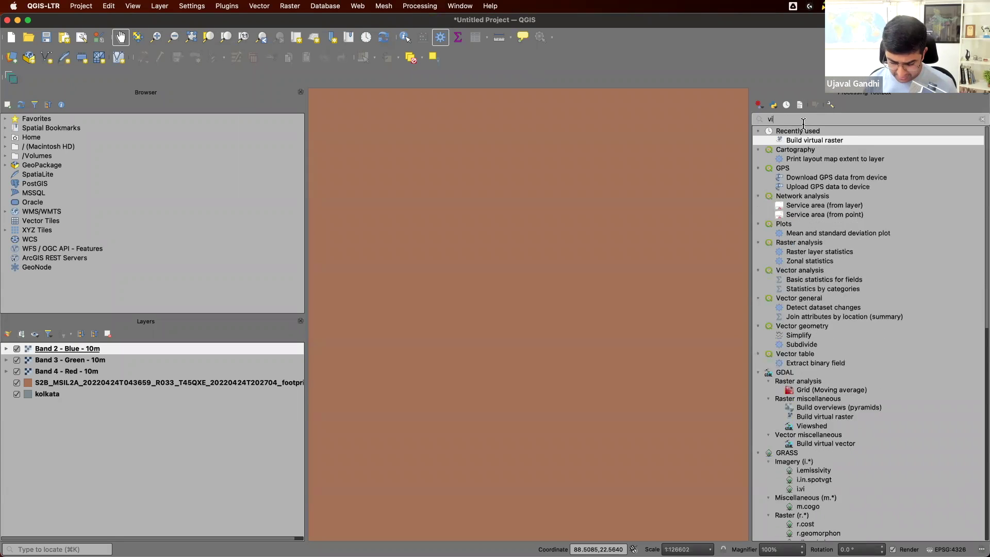
pyautogui.click(833, 167)
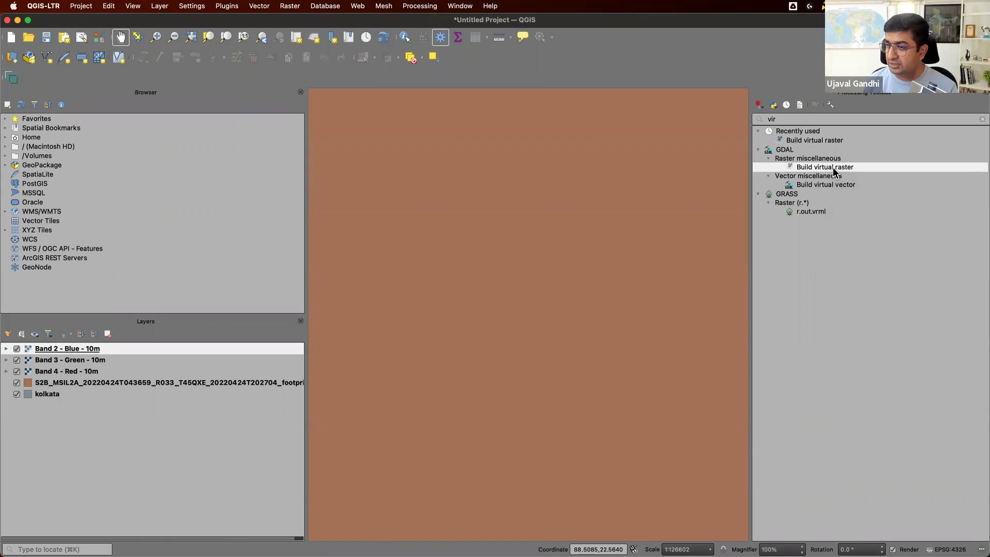
# - Select Band 2, 3 and 4 as inputs, each placed into a separate band
pyautogui.doubleClick(833, 167)
pyautogui.moveTo(425, 197); pyautogui.dragTo(530, 139)
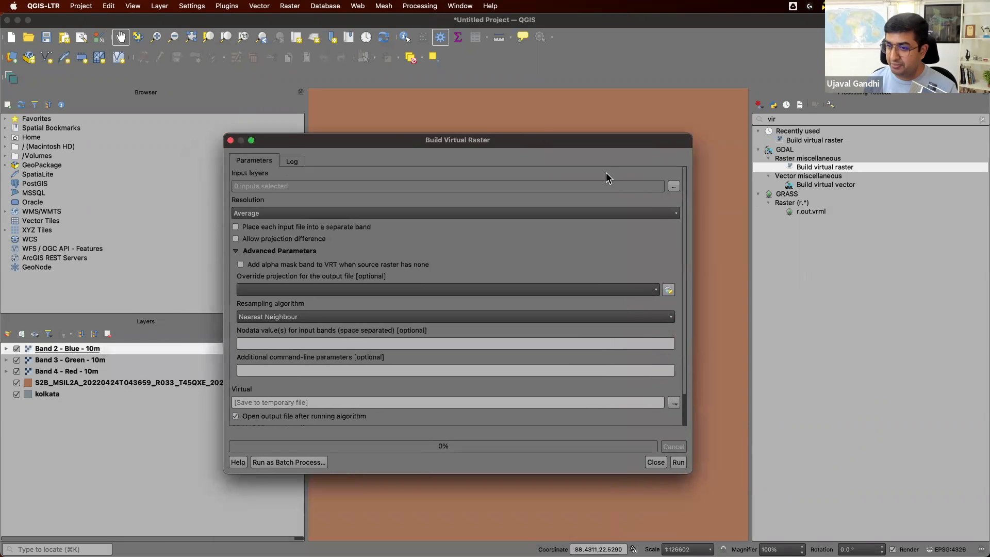
pyautogui.click(673, 185)
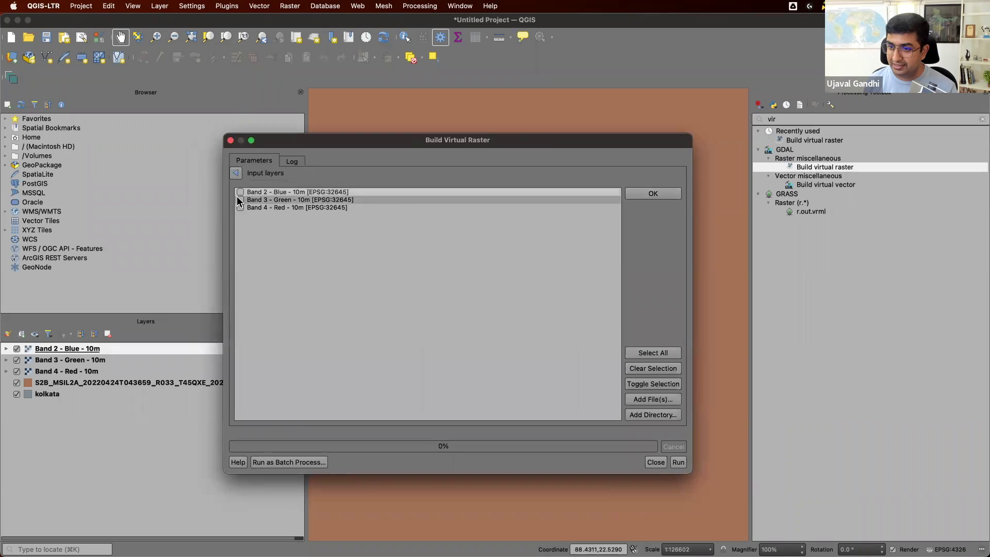
pyautogui.click(240, 199)
pyautogui.click(240, 192)
pyautogui.click(240, 207)
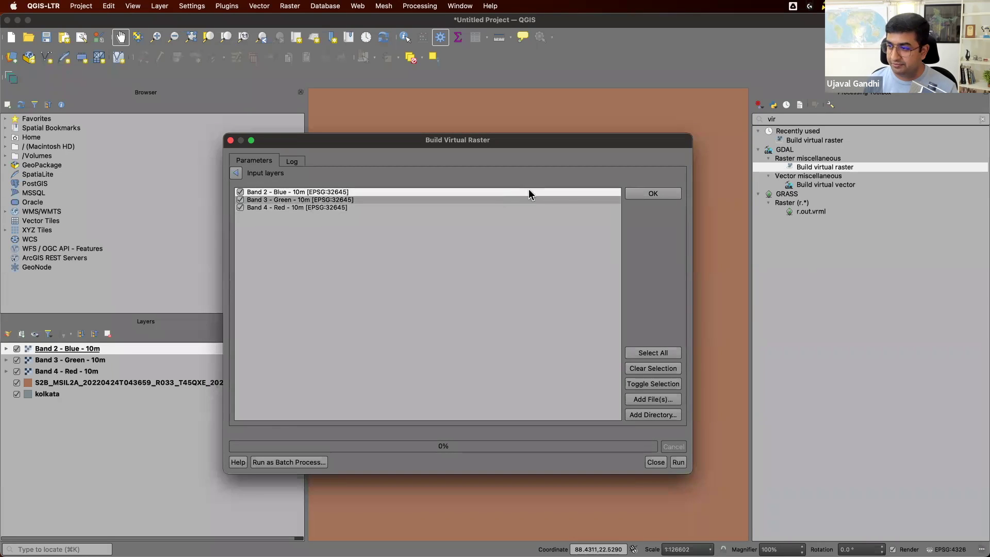
pyautogui.click(653, 193)
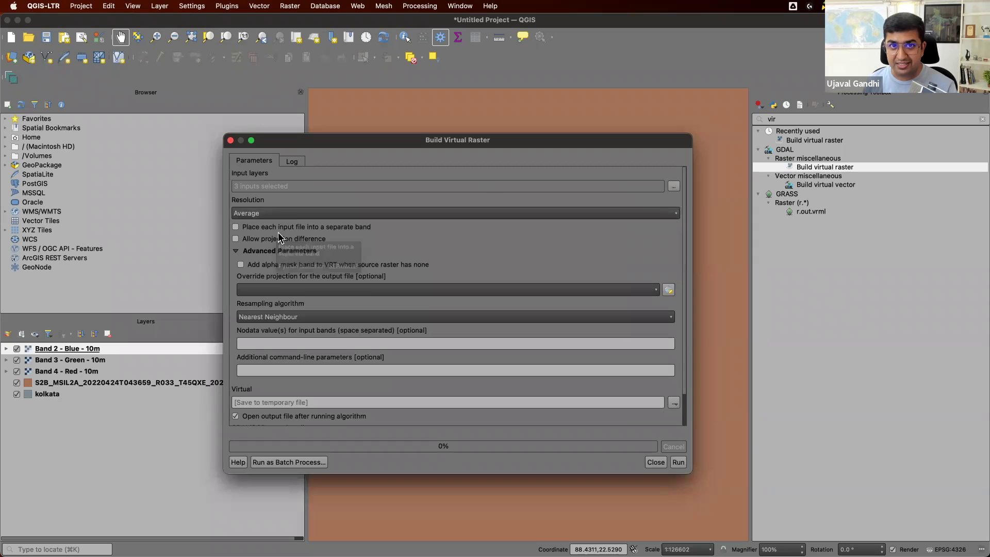
pyautogui.click(236, 228)
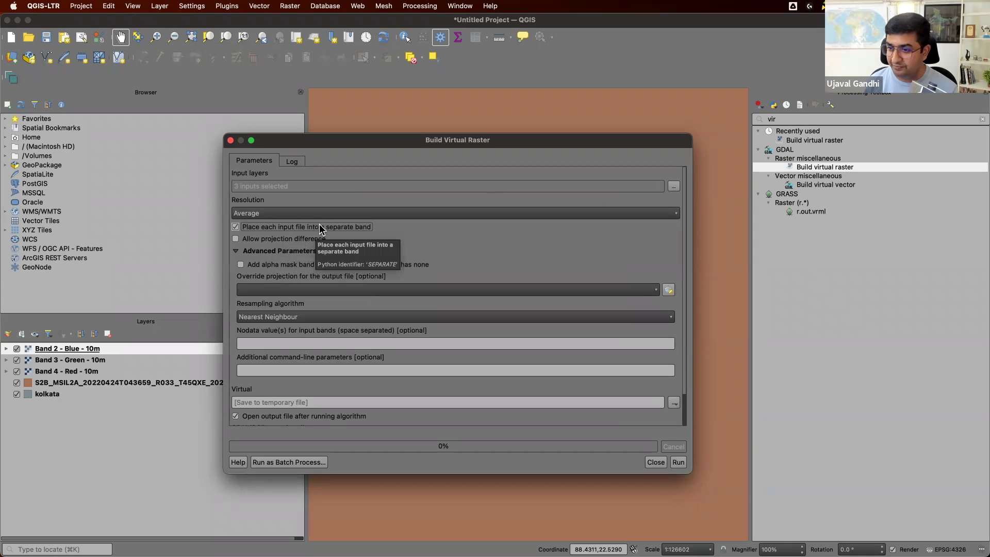
# - Save the output to file as tile1 in Downloads and run the build
pyautogui.scroll(-3, 684, 252)
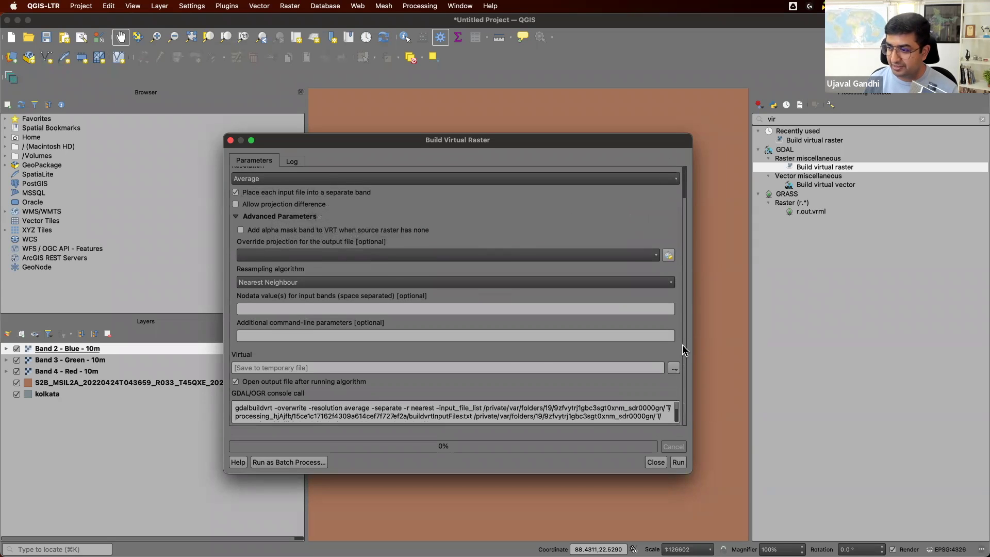
pyautogui.click(674, 367)
pyautogui.click(679, 394)
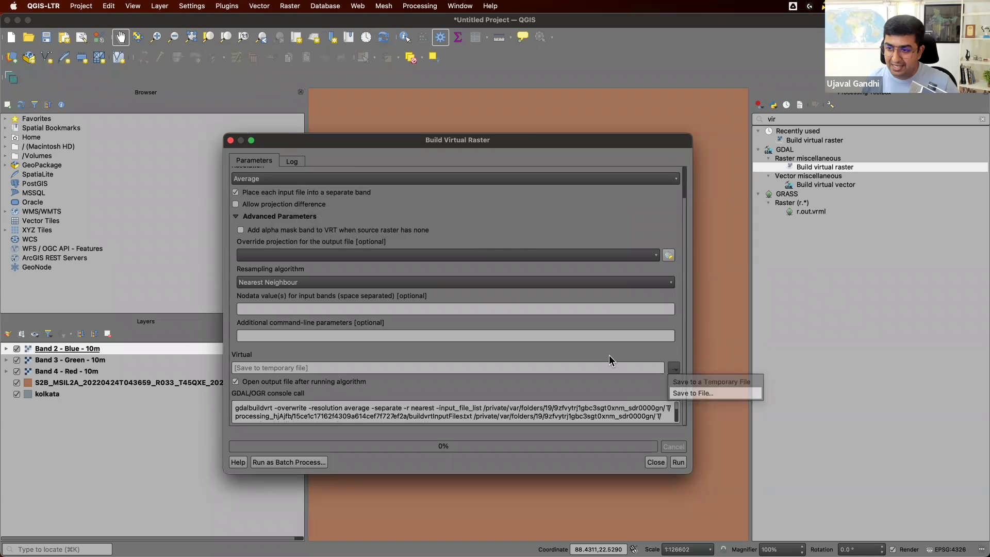
pyautogui.write('tile1')
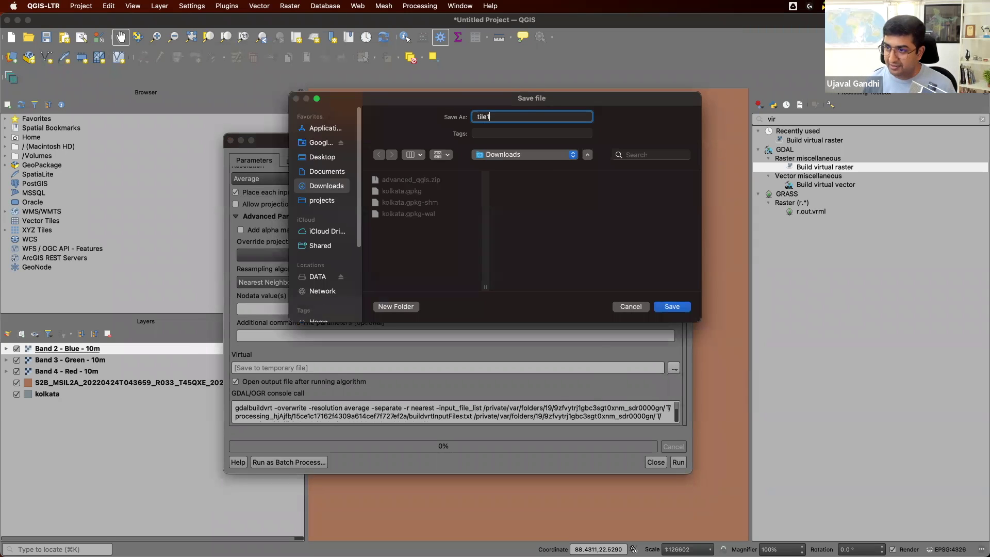
pyautogui.press('Return')
pyautogui.click(676, 462)
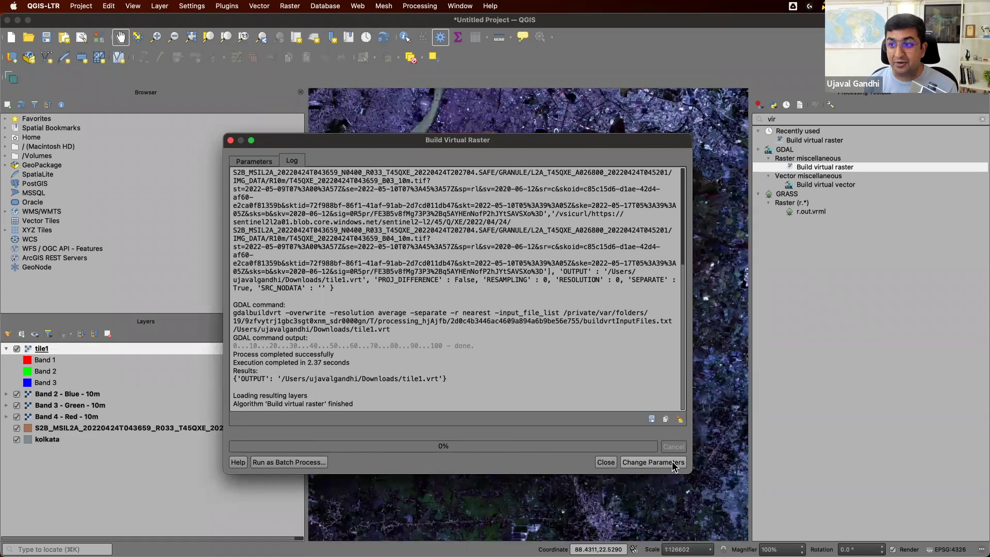
# - Check that tile1.vrt appeared in the Downloads folder
pyautogui.press('super+Tab')
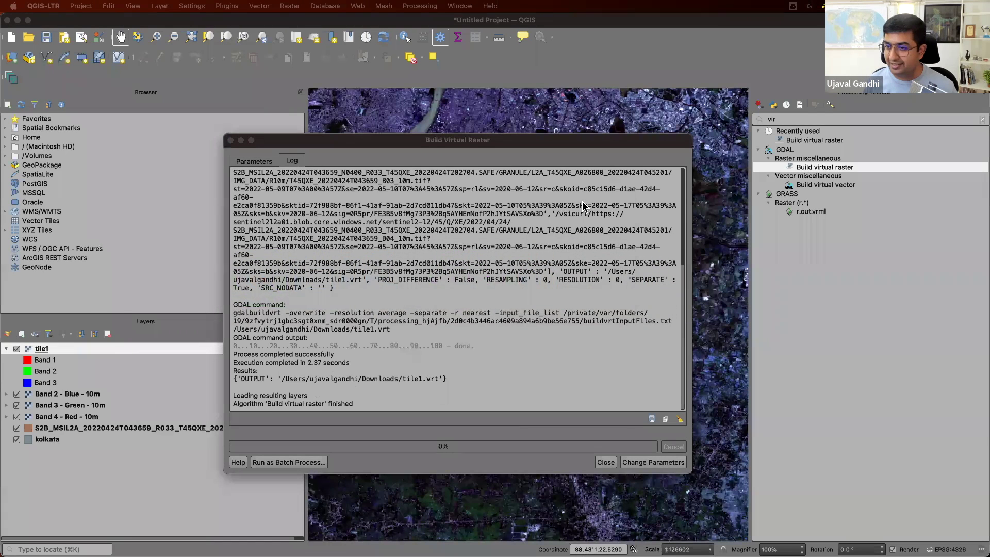
pyautogui.click(347, 233)
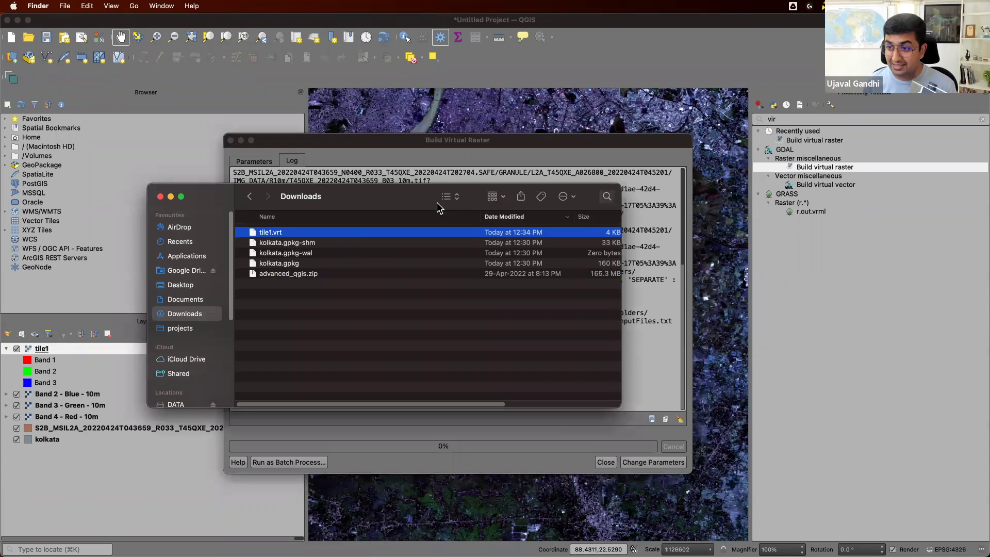
pyautogui.press('super+w')
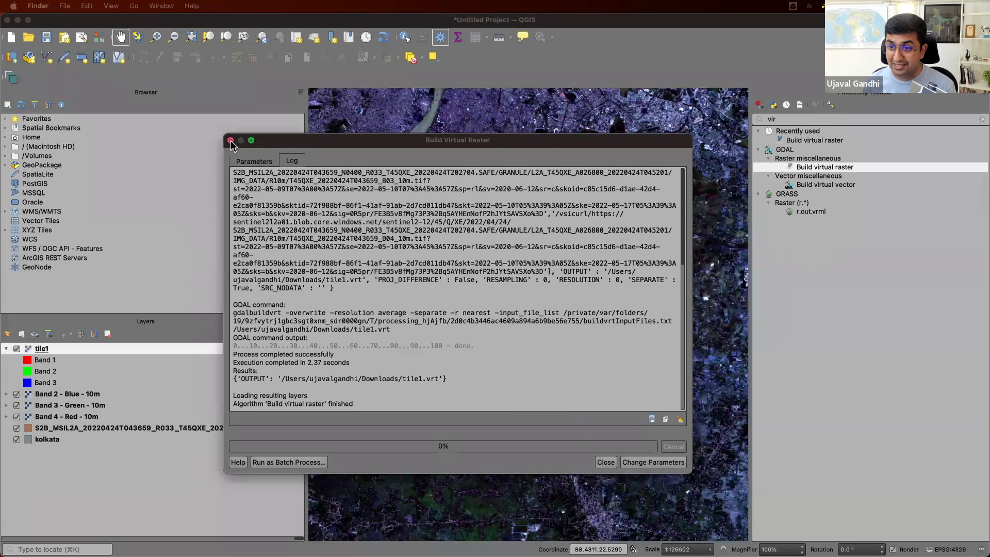
# - Hide, select and remove the Band 2, Band 3 and Band 4 layers from the Layers panel
pyautogui.click(16, 394)
pyautogui.click(16, 405)
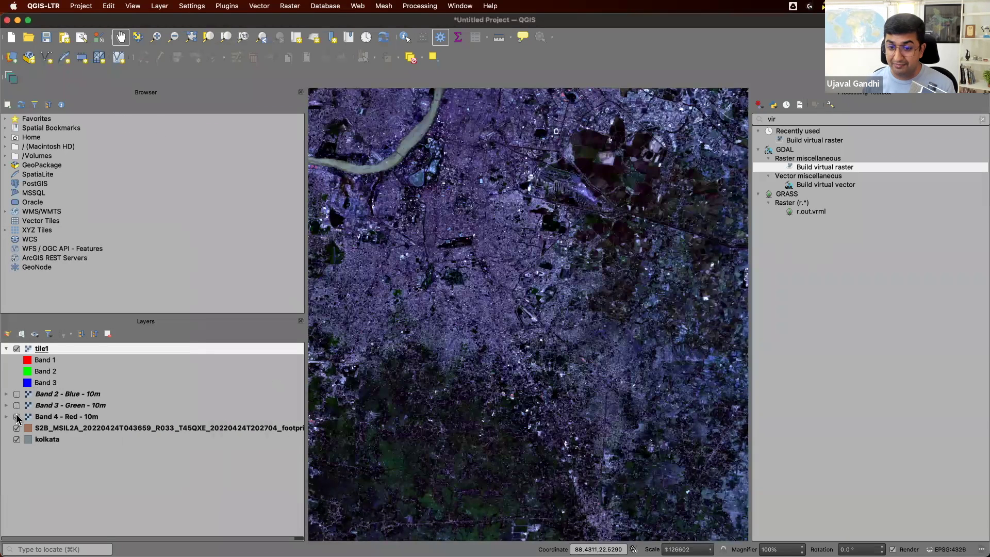
pyautogui.click(17, 416)
pyautogui.scroll(-1, 567, 320)
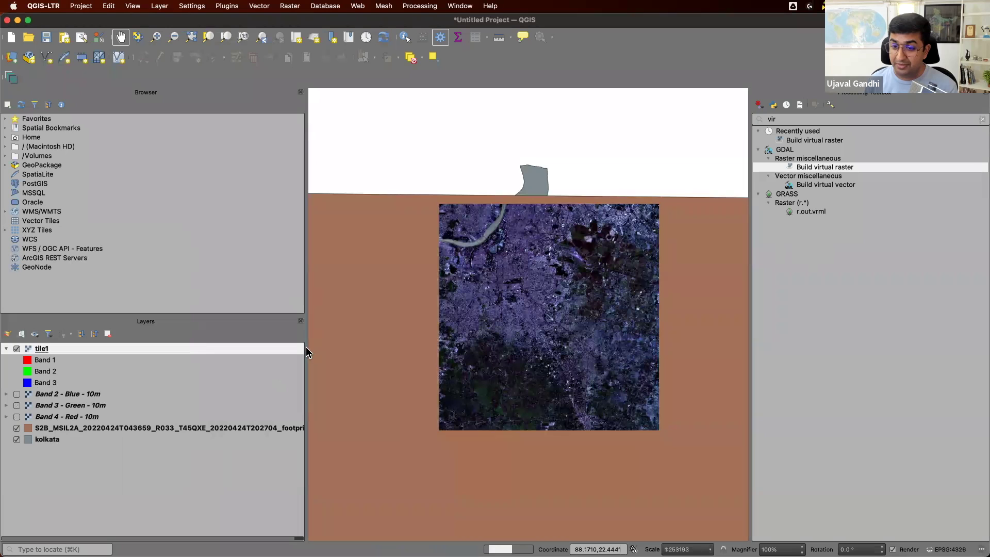
pyautogui.click(91, 397)
pyautogui.keyDown('shift'); pyautogui.click(88, 417); pyautogui.keyUp('shift')
pyautogui.rightClick(89, 417)
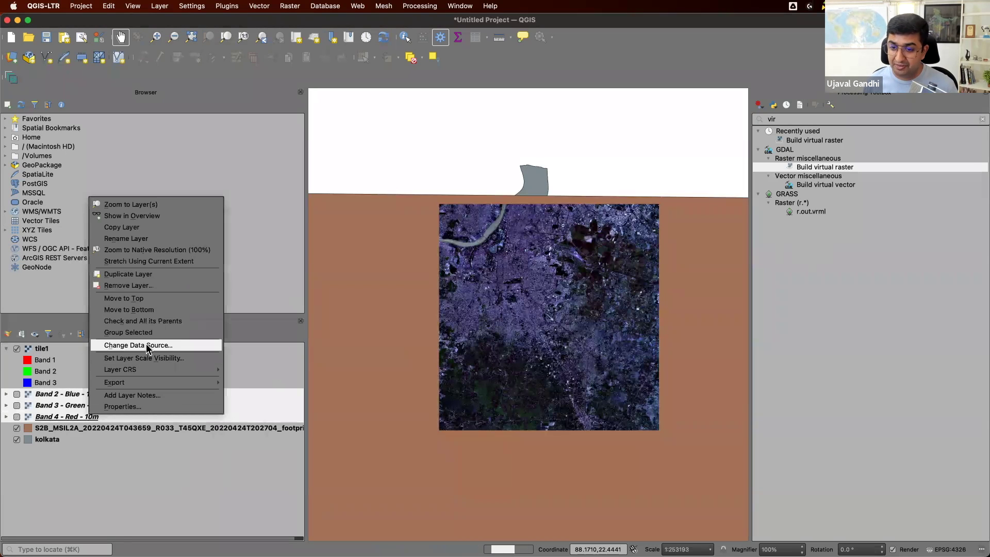
pyautogui.click(159, 286)
pyautogui.click(536, 297)
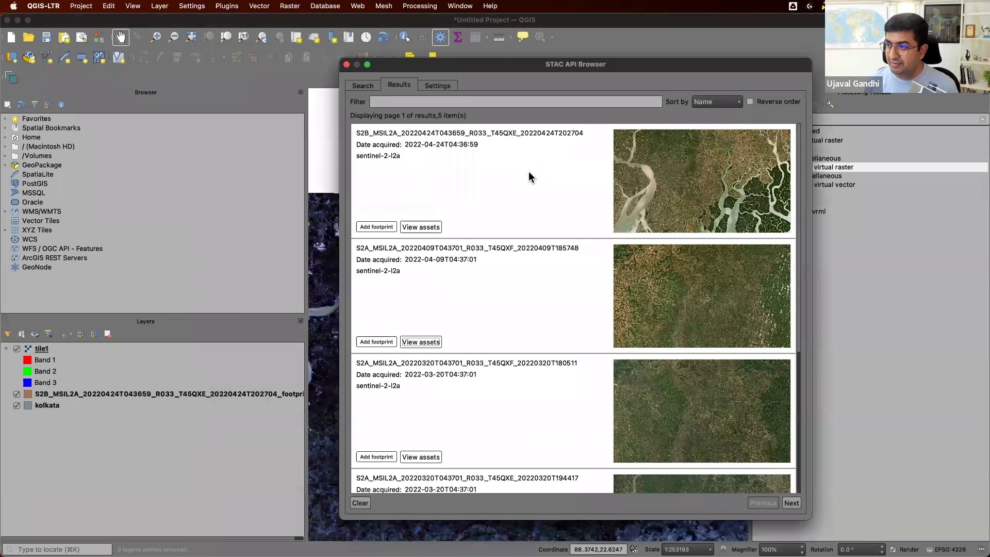
# - Add the 2022-04-09 scene's footprint and its Red, Green, Blue 10 m bands as layers
pyautogui.click(376, 342)
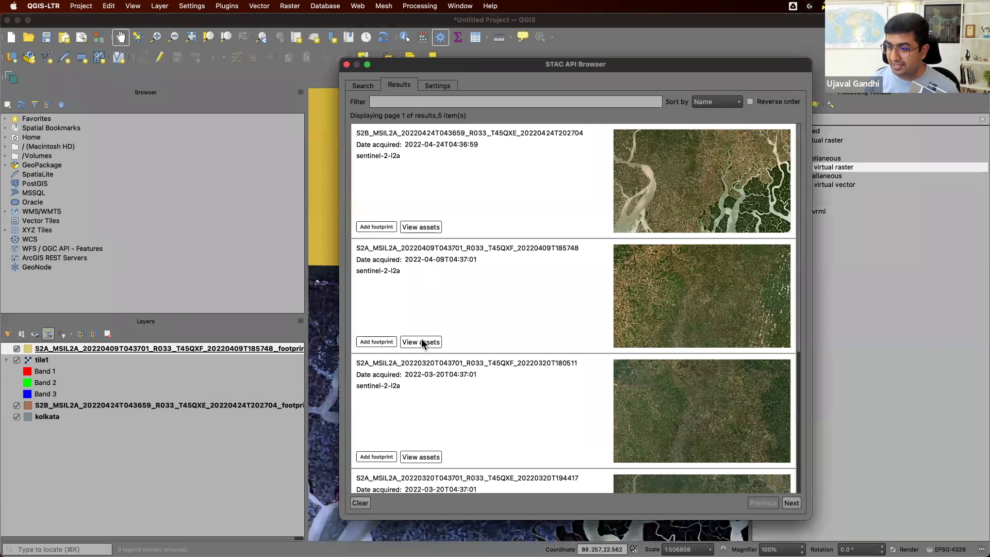
pyautogui.click(422, 342)
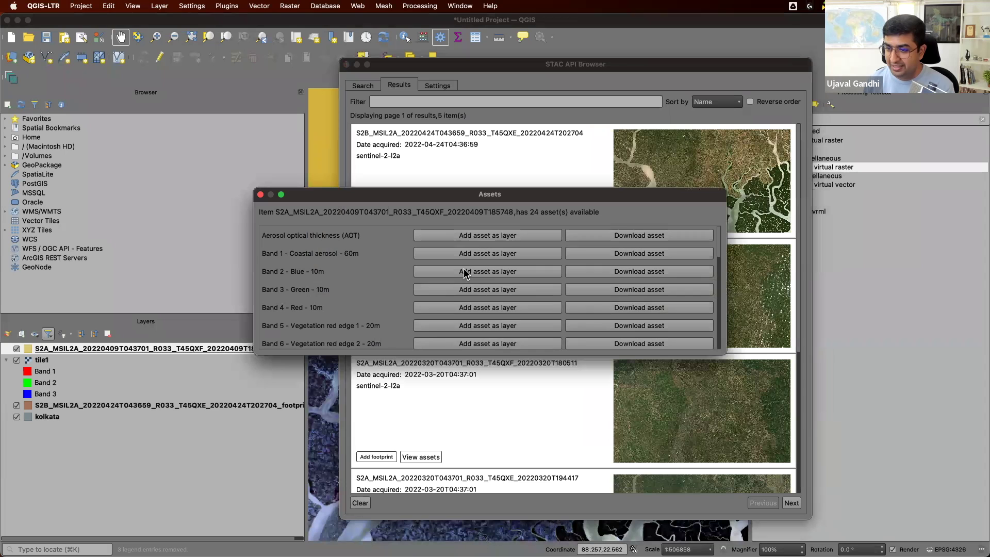
pyautogui.click(453, 306)
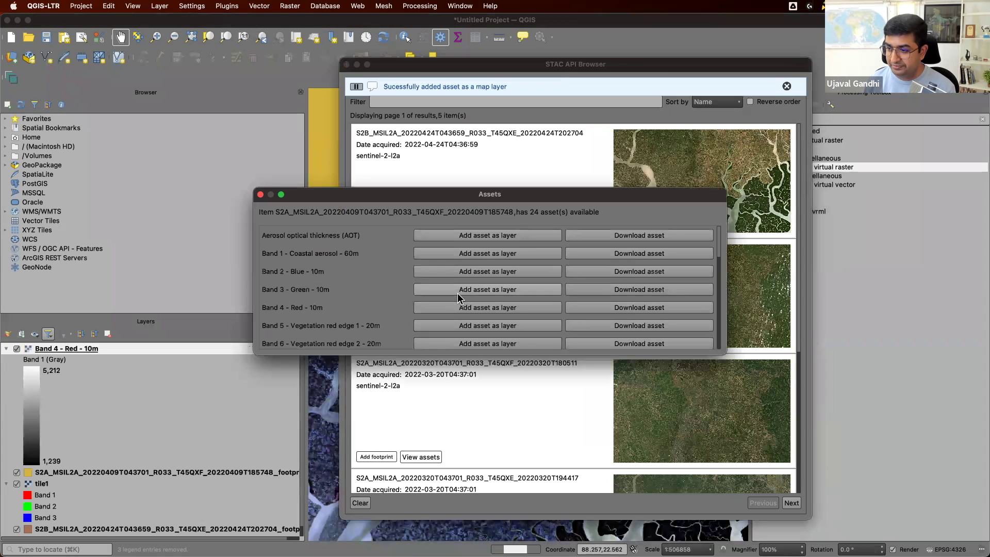
pyautogui.click(458, 296)
pyautogui.click(464, 273)
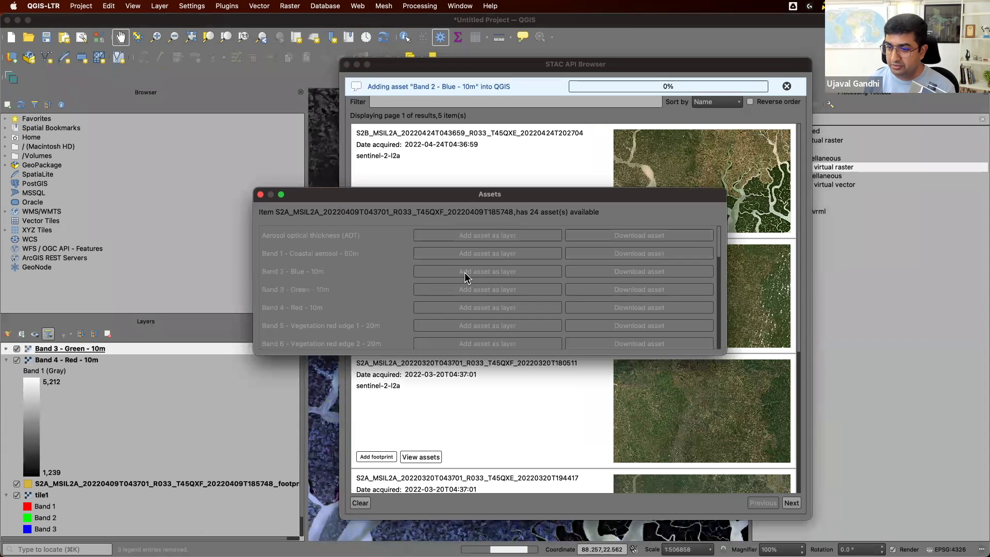
pyautogui.press('Escape')
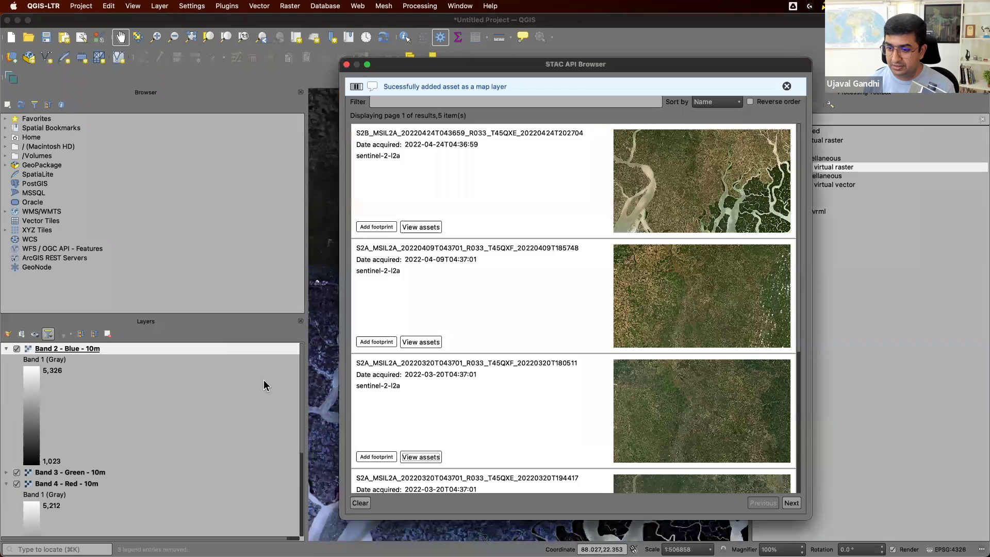
pyautogui.press('Escape')
pyautogui.click(6, 349)
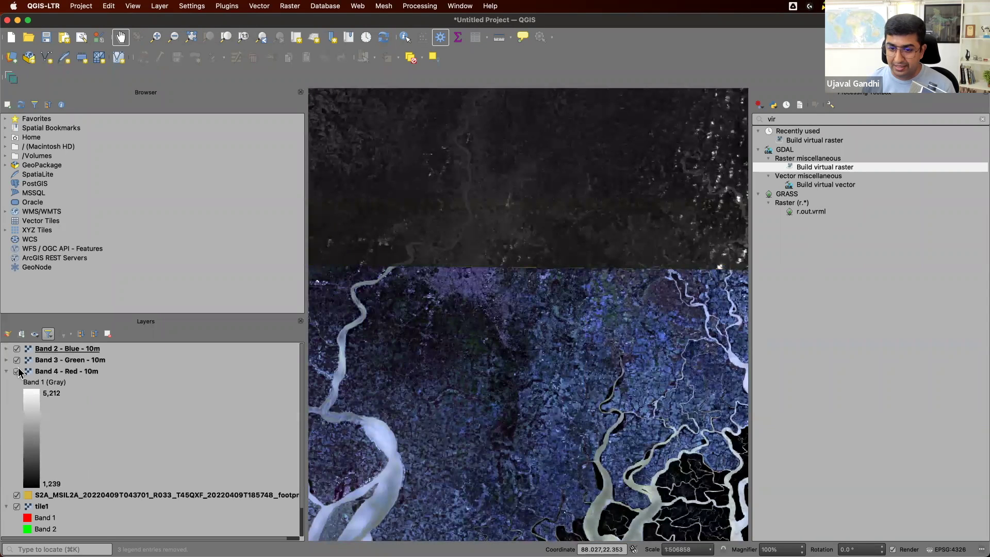
# - Start a virtual raster from Band 2 - Blue, Band 3 - Green and Band 4 - Red, each as a separate band
pyautogui.click(7, 371)
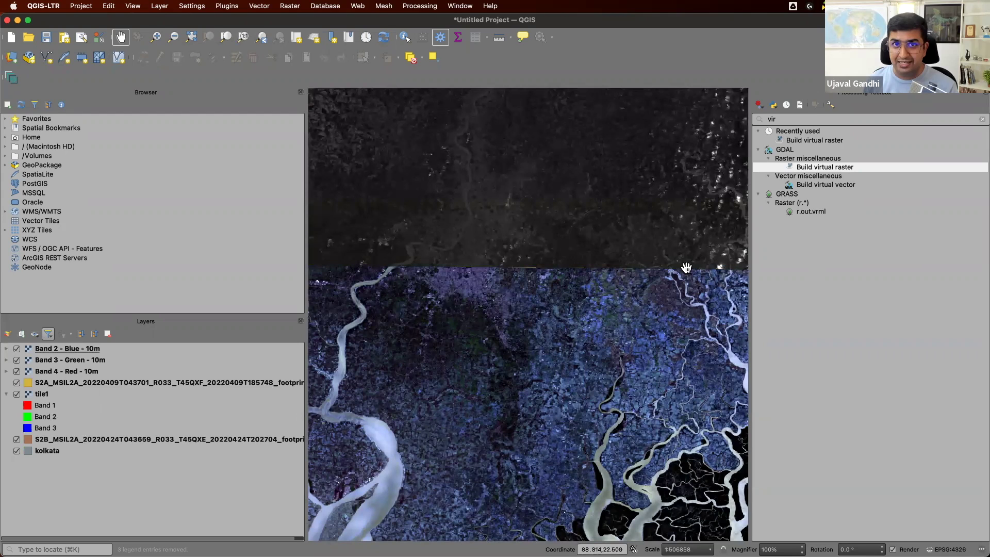
pyautogui.doubleClick(803, 167)
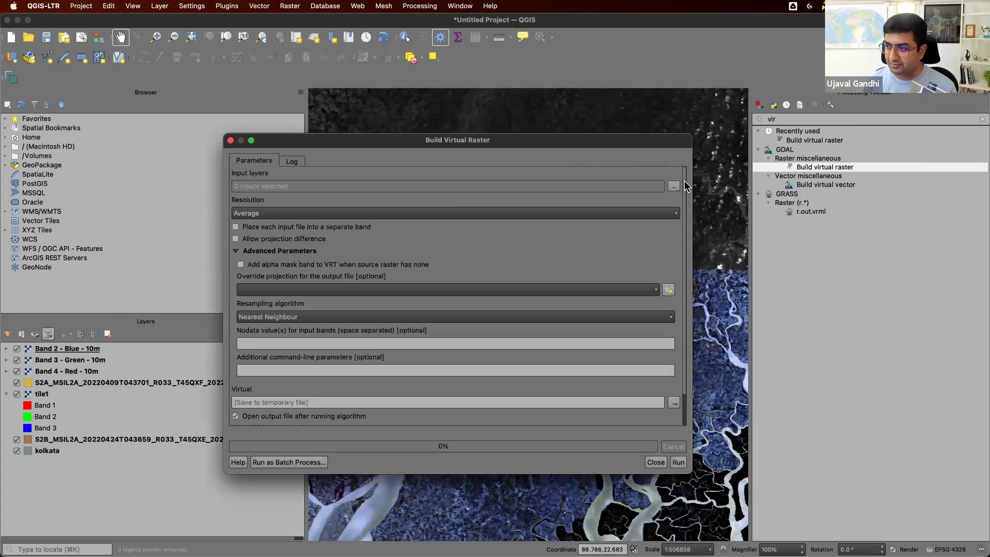
pyautogui.click(679, 188)
pyautogui.click(241, 207)
pyautogui.click(240, 199)
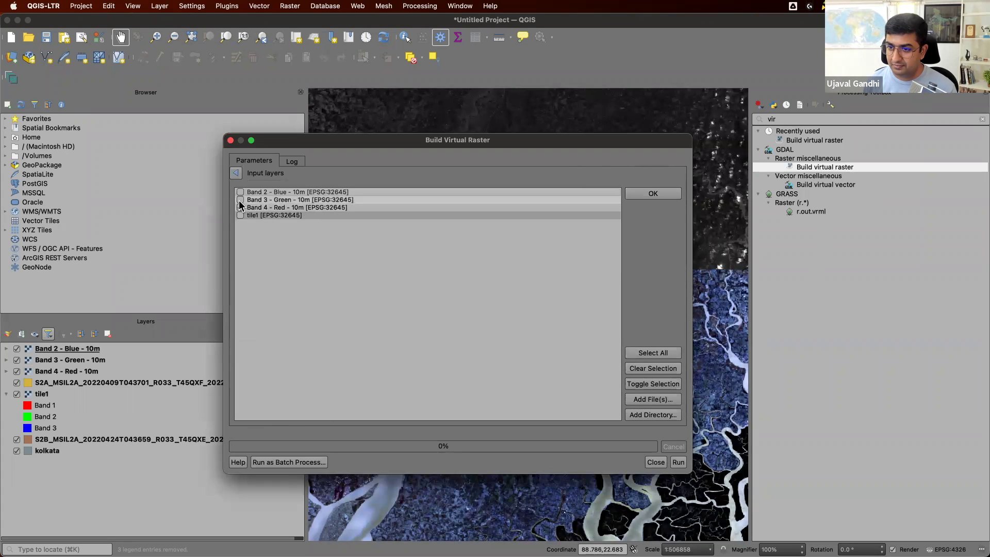
pyautogui.click(241, 191)
pyautogui.click(652, 193)
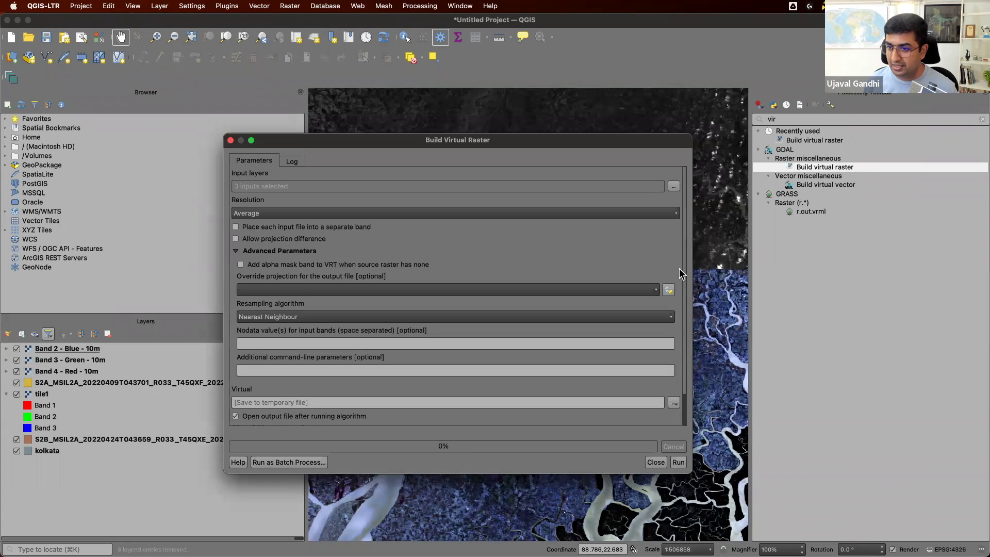
pyautogui.click(236, 228)
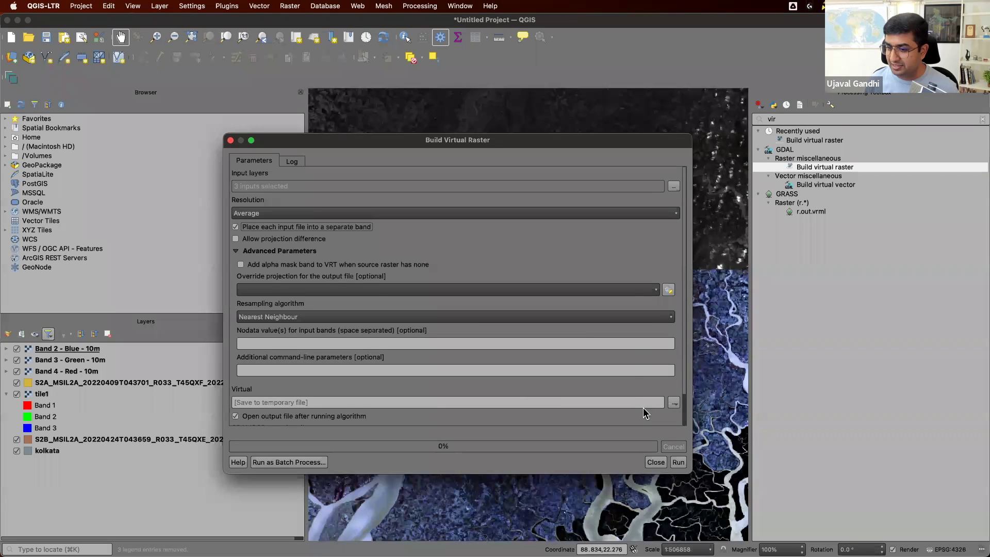
# - Save the virtual raster as tile2.vrt in Downloads and build it
pyautogui.click(672, 403)
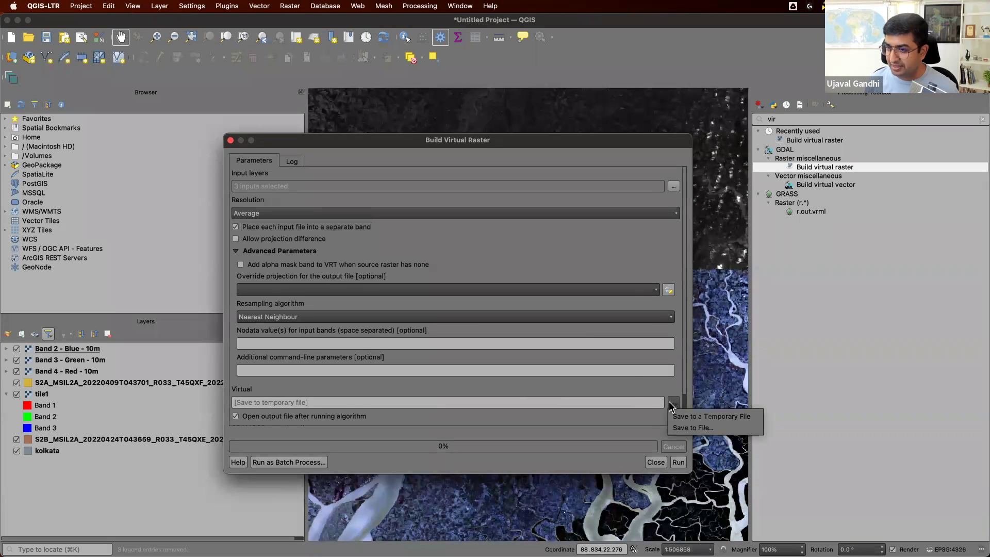
pyautogui.click(688, 420)
pyautogui.write('tile')
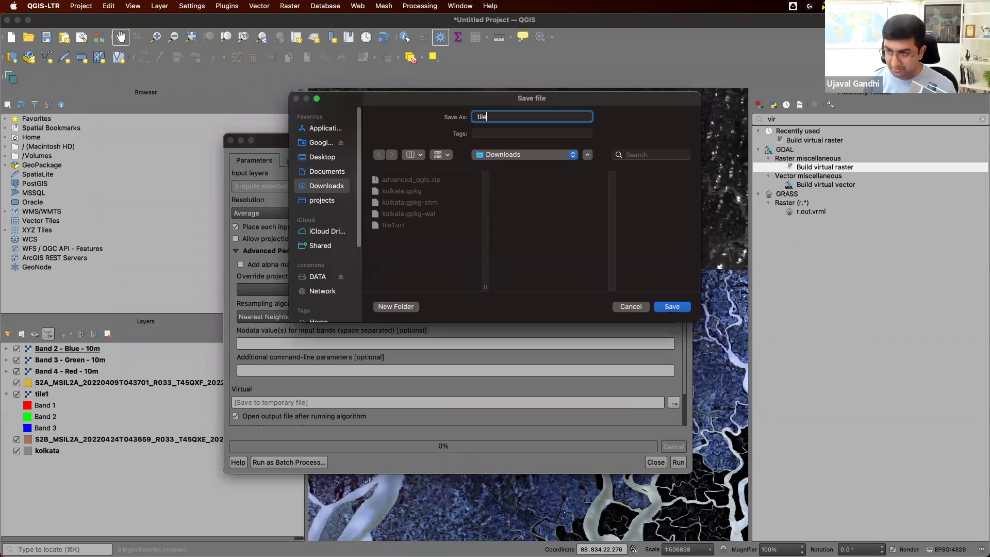
pyautogui.write('2')
pyautogui.press('Return')
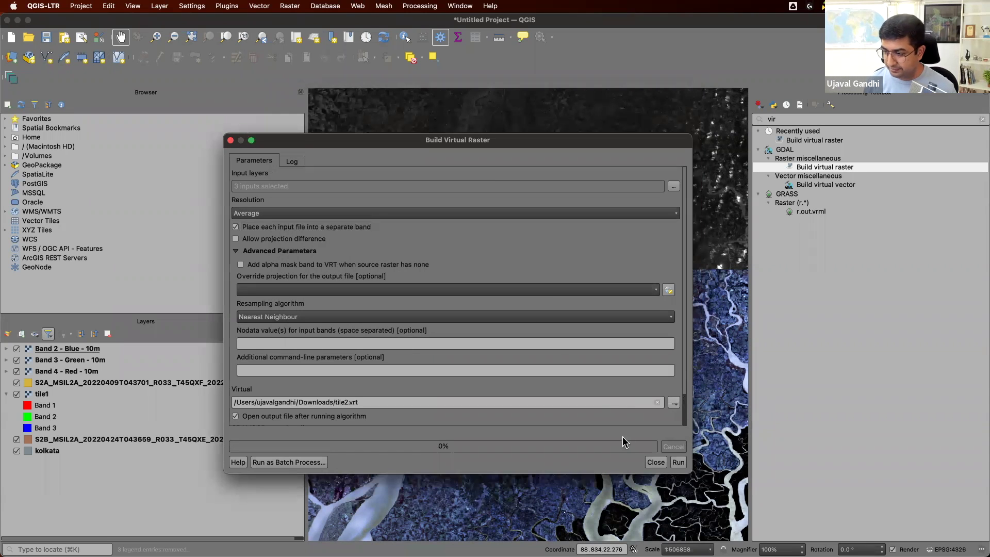
pyautogui.click(677, 462)
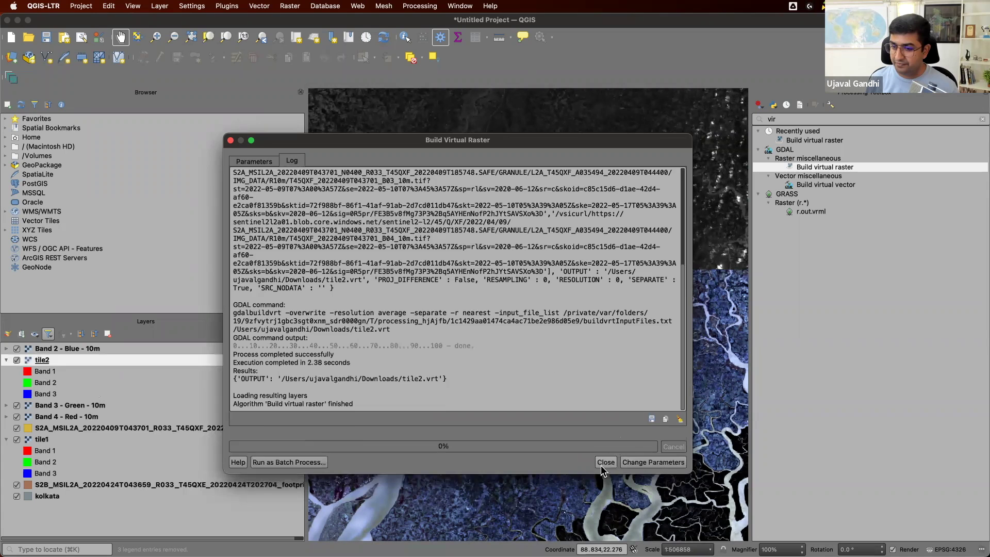
pyautogui.press('Escape')
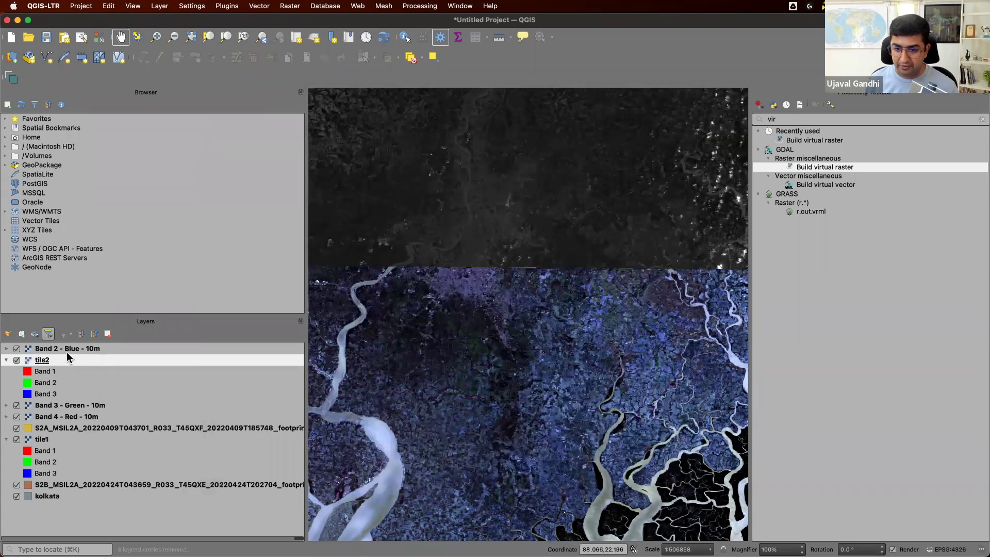
# - Remove the Band 2, 3 and 4 layers and move kolkata to the top of the layer list
pyautogui.moveTo(67, 354); pyautogui.dragTo(62, 369)
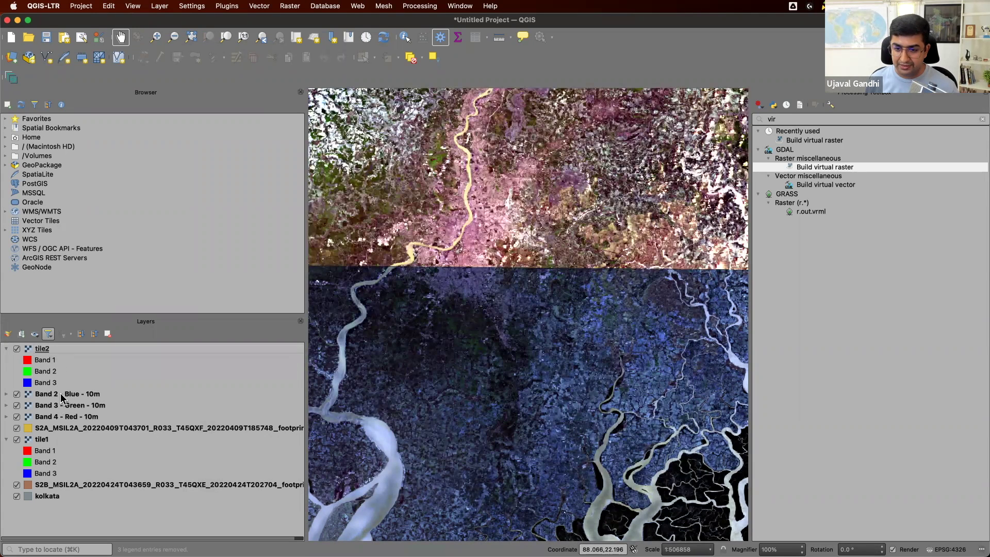
pyautogui.keyDown('shift'); pyautogui.click(65, 416); pyautogui.keyUp('shift')
pyautogui.rightClick(66, 417)
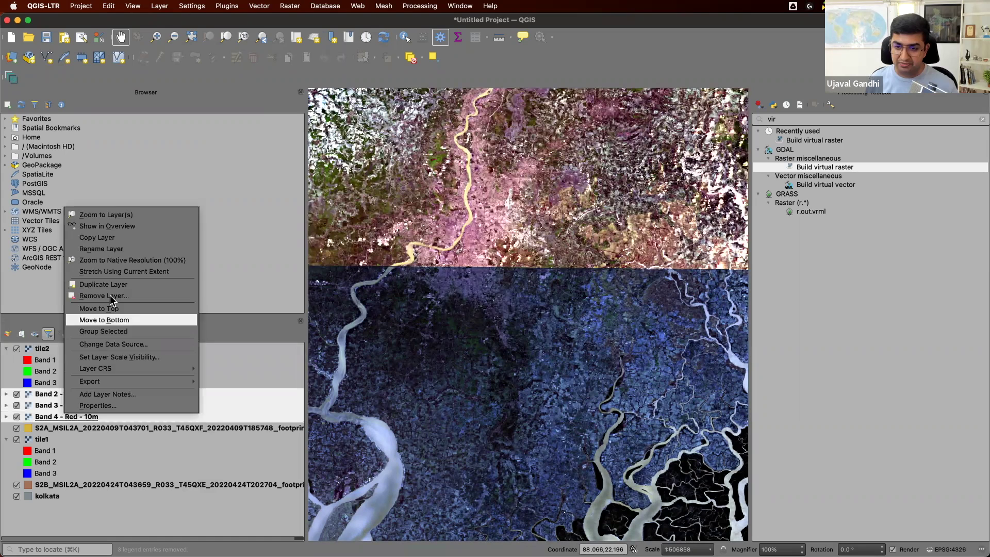
pyautogui.click(110, 296)
pyautogui.click(543, 298)
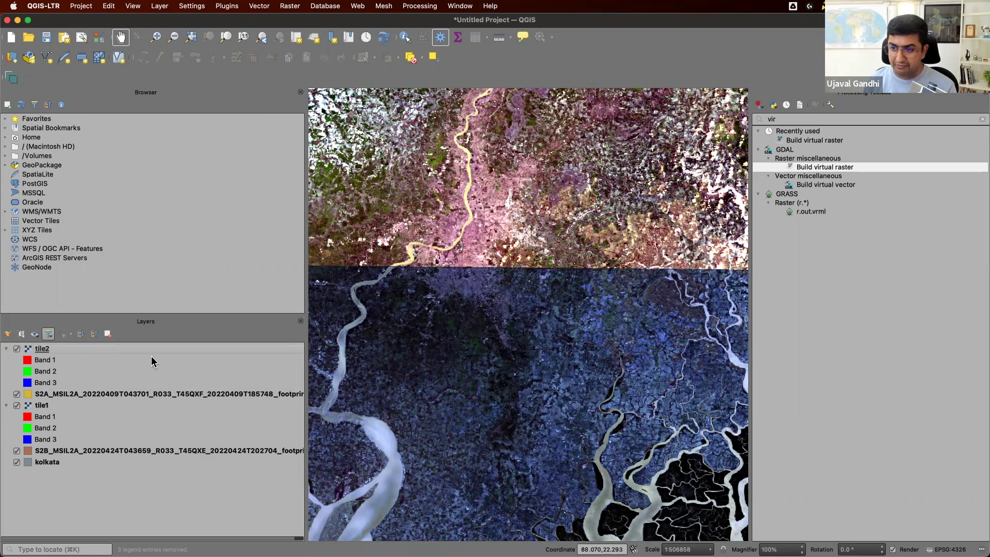
pyautogui.click(63, 463)
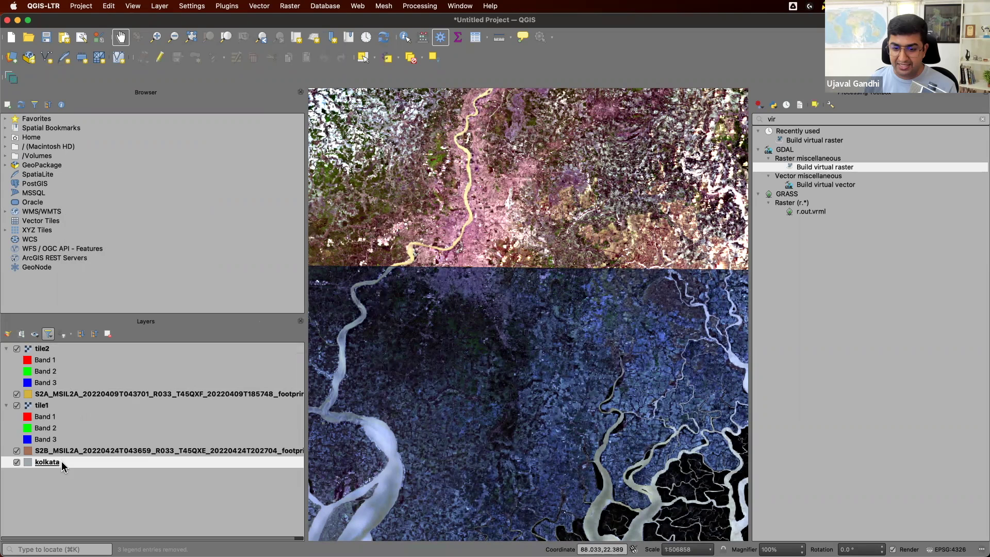
pyautogui.moveTo(63, 464); pyautogui.dragTo(66, 344)
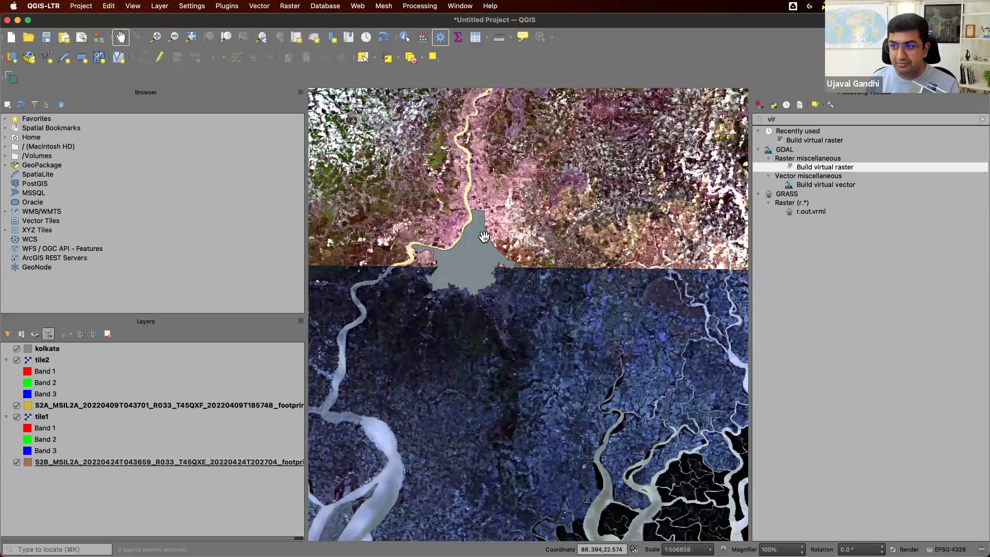
# - Open Clip raster by mask layer with tile1 as input and kolkata as the mask
pyautogui.click(807, 120)
pyautogui.press('super+a')
pyautogui.write('clip')
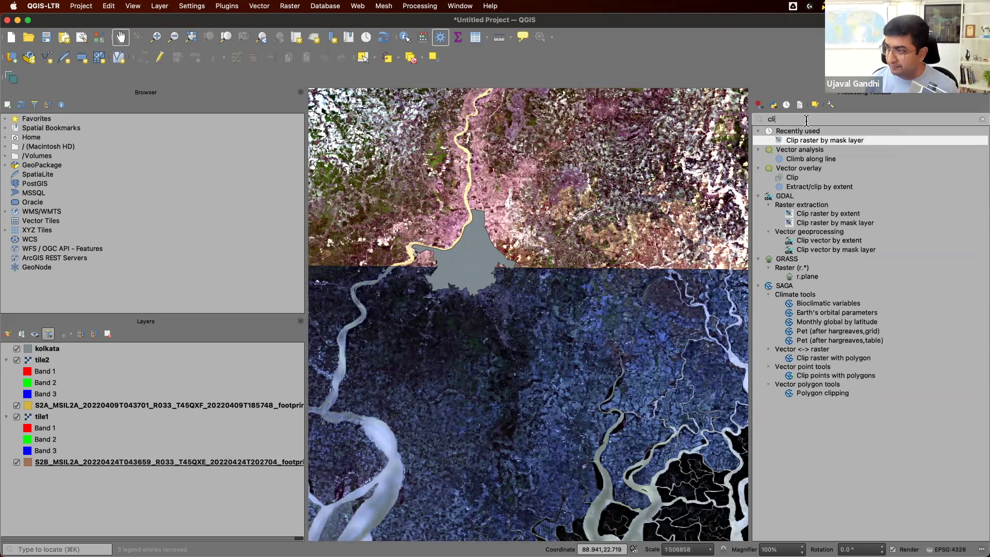
pyautogui.doubleClick(821, 142)
pyautogui.click(531, 188)
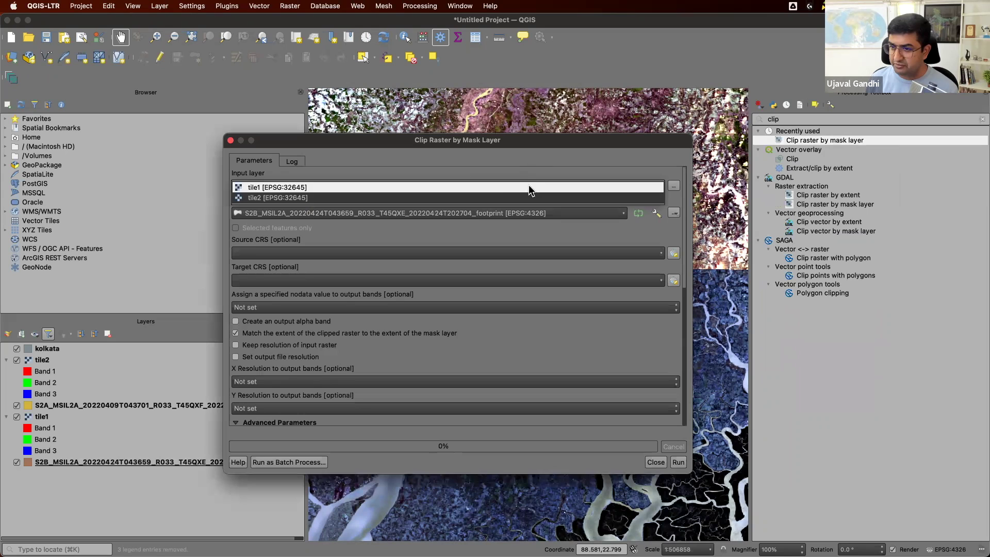
pyautogui.click(531, 192)
pyautogui.click(473, 214)
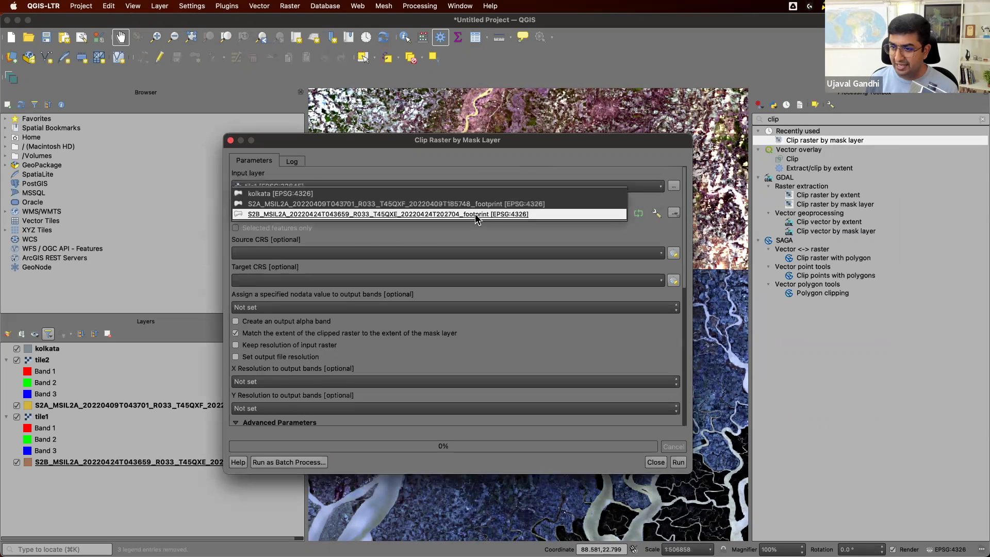
pyautogui.click(466, 194)
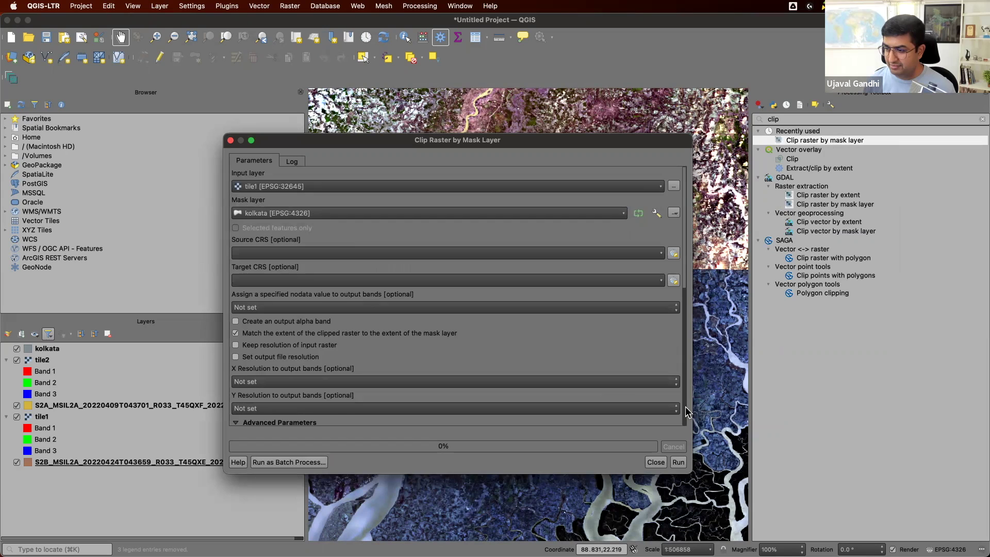
# - Save the clipped output as tile1_clipped in Downloads and run the clip
pyautogui.scroll(-5, 684, 407)
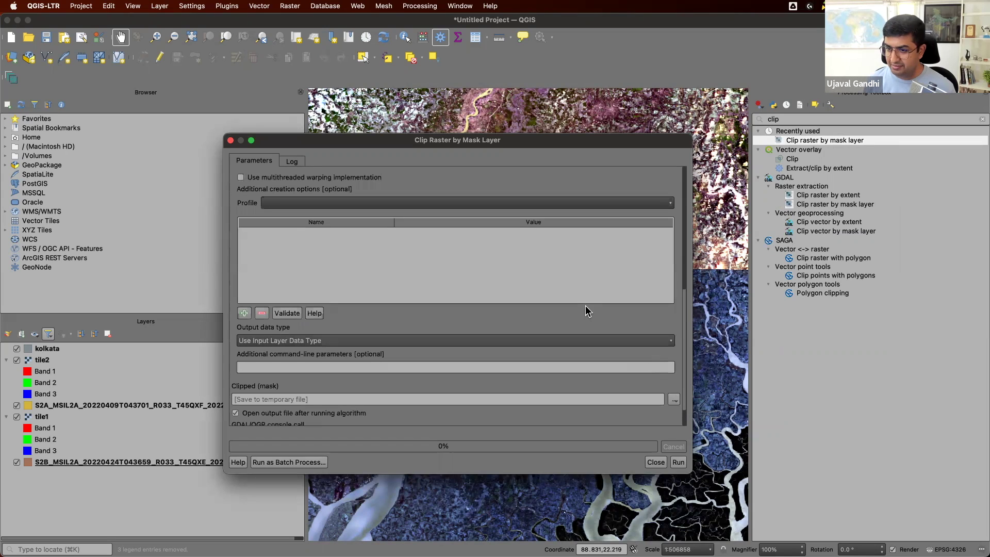
pyautogui.click(674, 399)
pyautogui.click(679, 424)
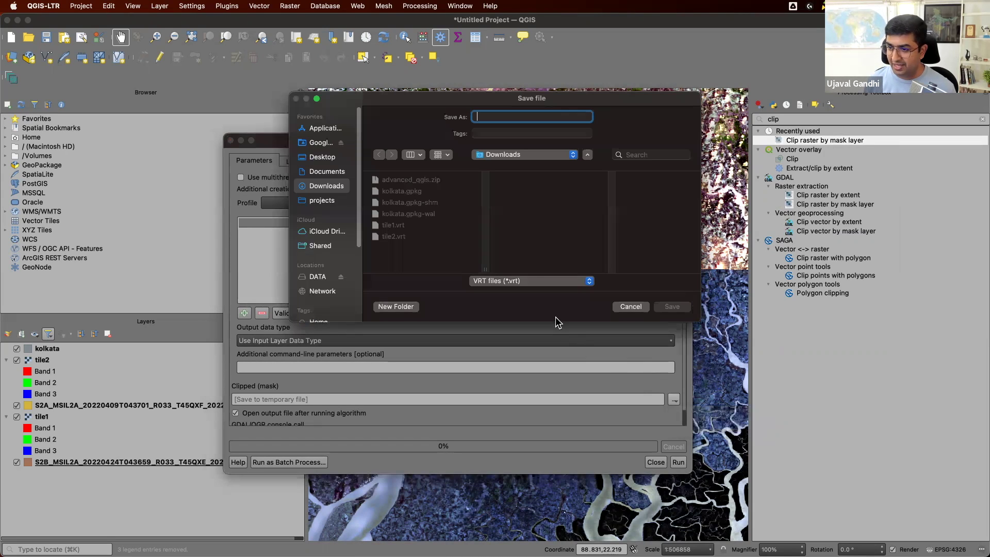
pyautogui.write('tile1_clipped')
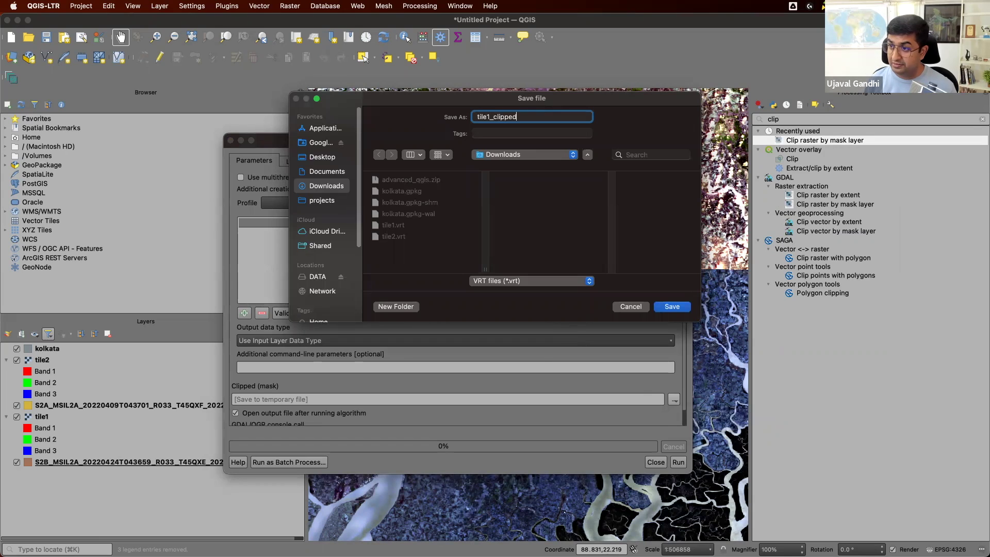
pyautogui.press('Return')
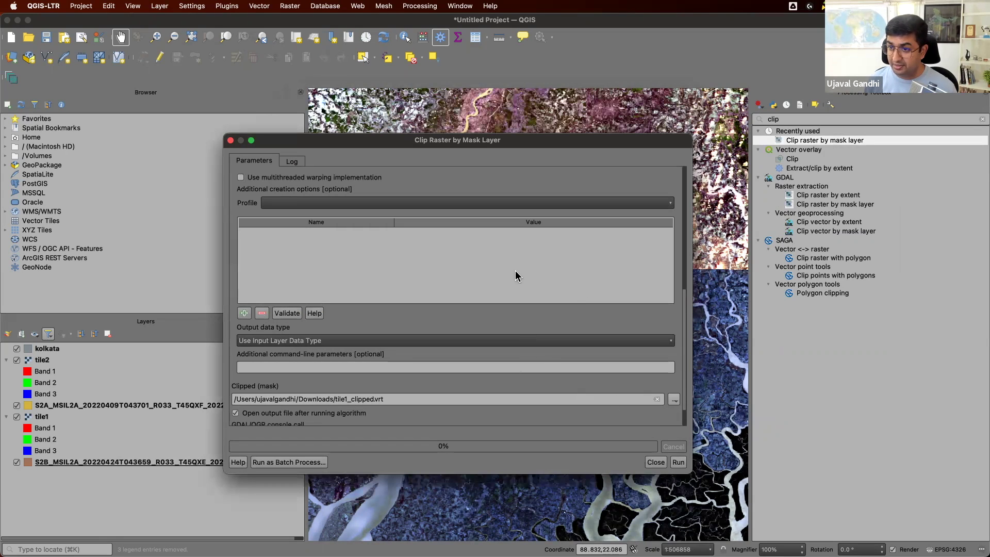
pyautogui.scroll(10, 685, 185)
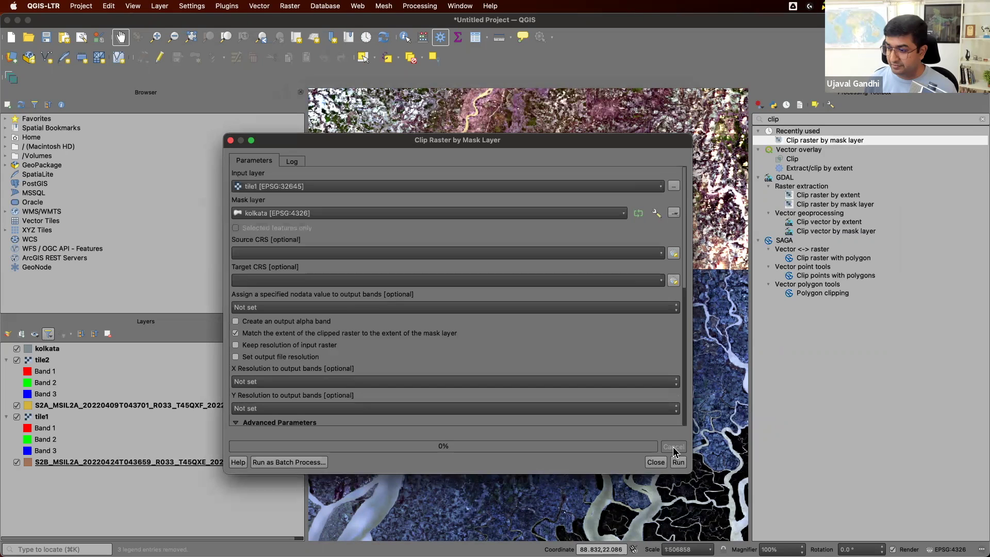
pyautogui.click(677, 462)
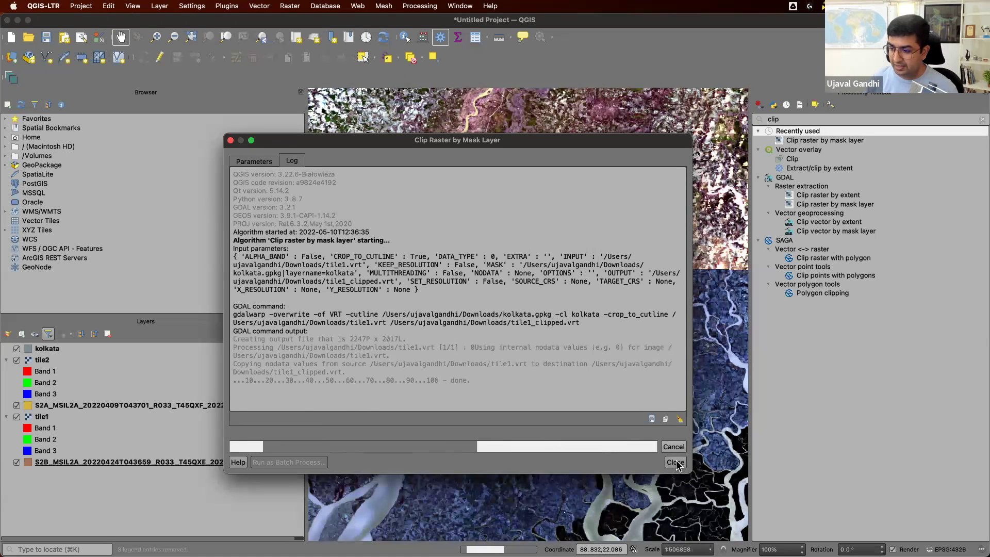
# - Rerun the kolkata mask clip on tile2, saving the result as tile2_clipped.vrt
pyautogui.click(242, 162)
pyautogui.click(327, 185)
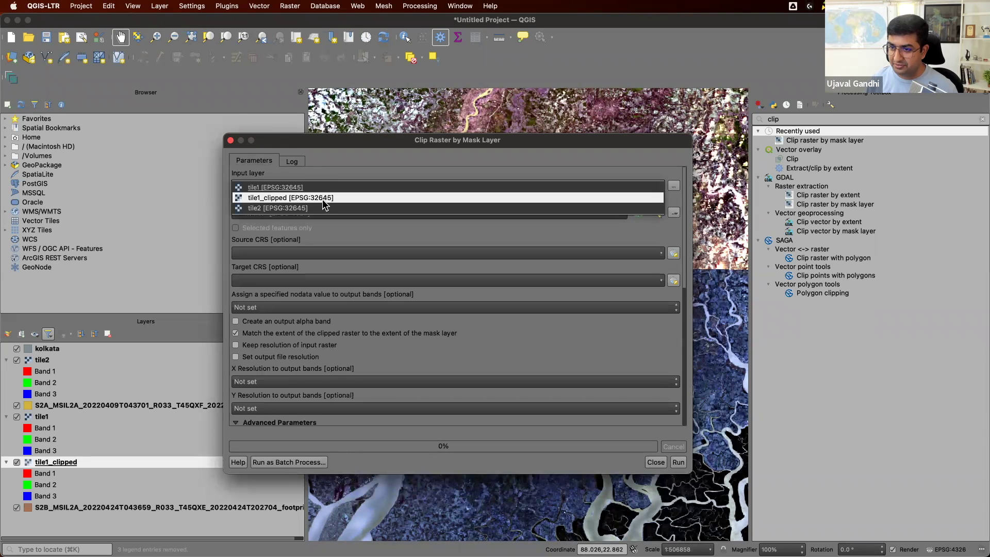
pyautogui.click(323, 207)
pyautogui.scroll(-5, 344, 310)
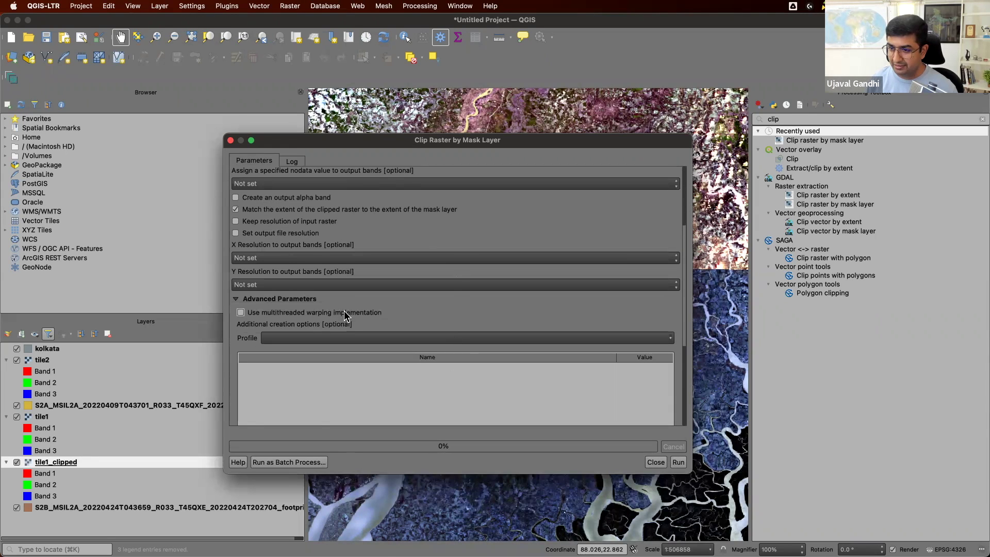
pyautogui.scroll(-3, 445, 376)
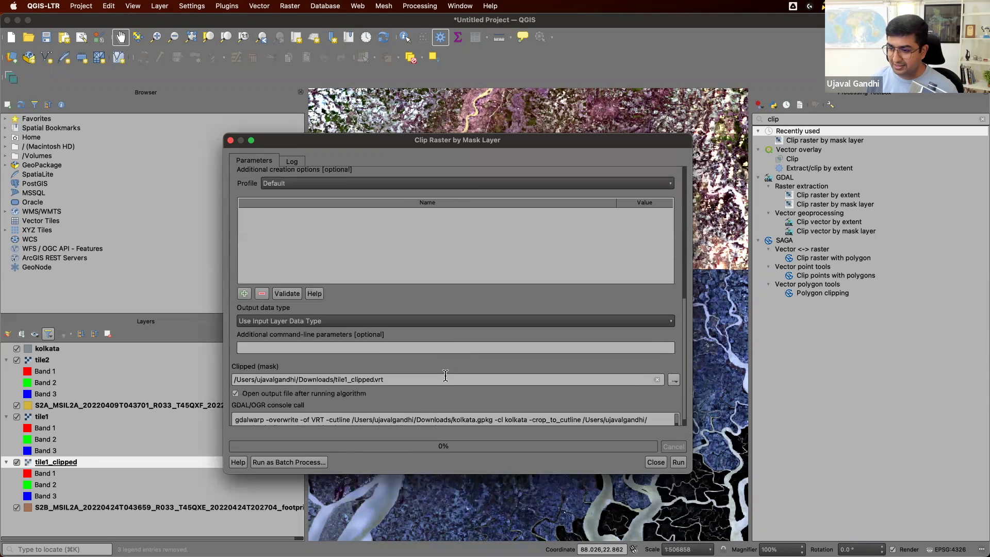
pyautogui.click(350, 379)
pyautogui.press('BackSpace')
pyautogui.write('2')
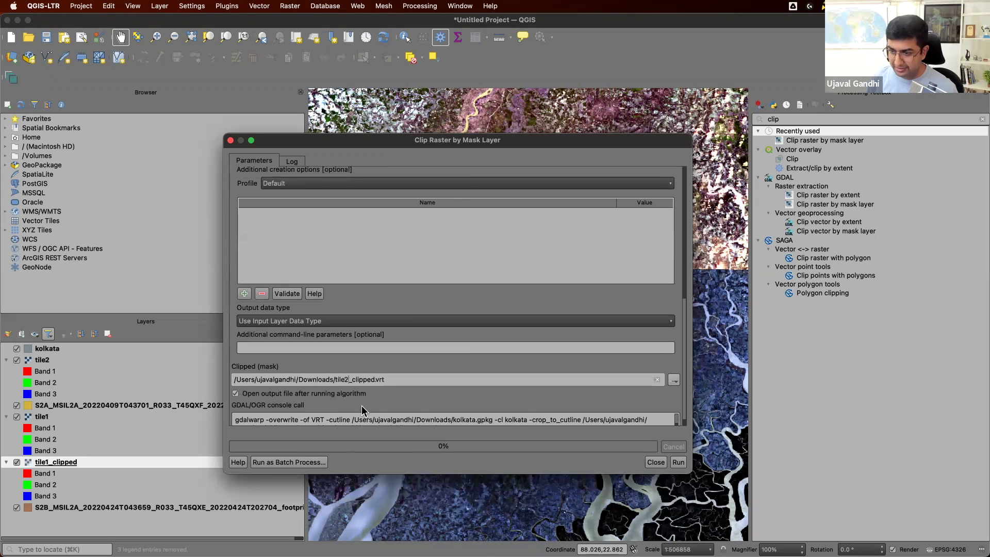
pyautogui.click(677, 463)
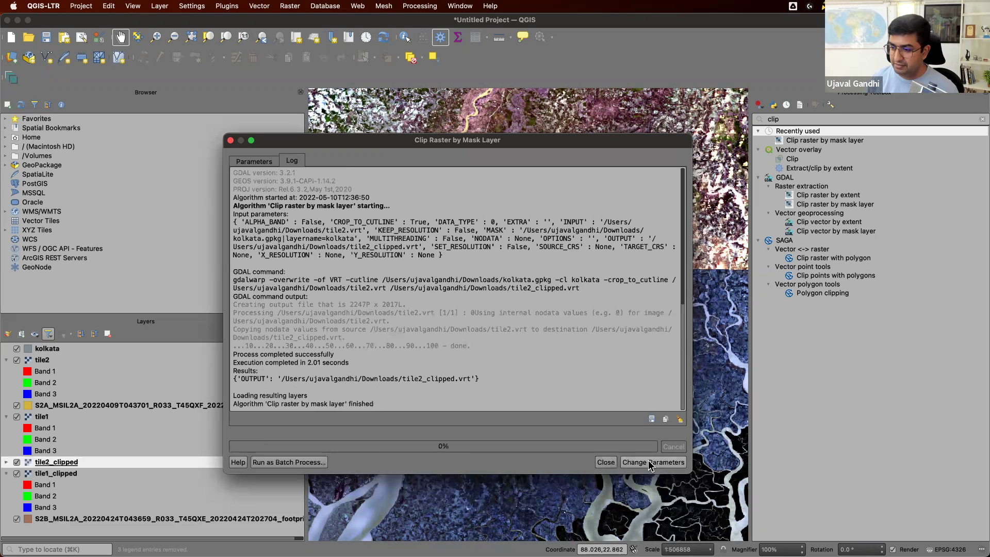
# - Remove the original unclipped tile2 and tile1 layers
pyautogui.click(601, 462)
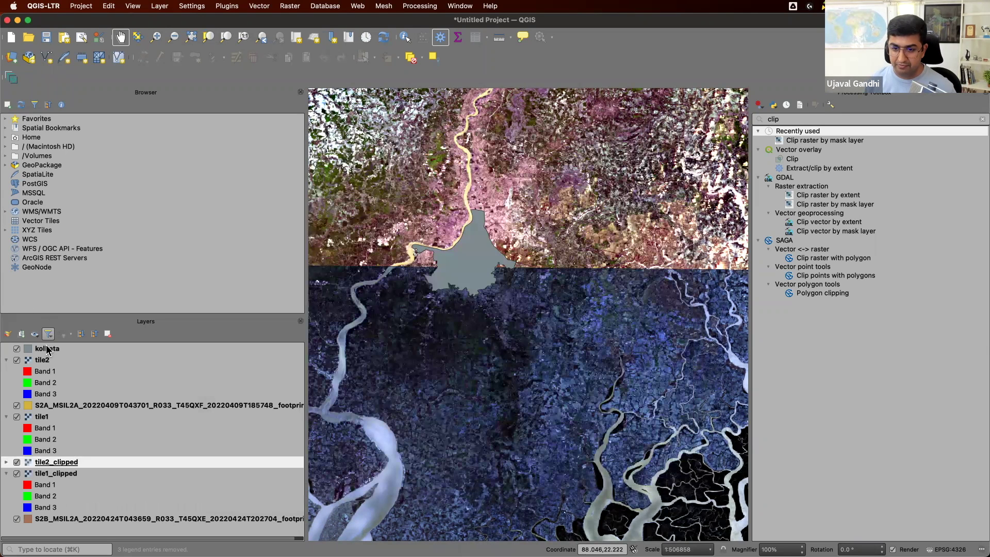
pyautogui.rightClick(45, 362)
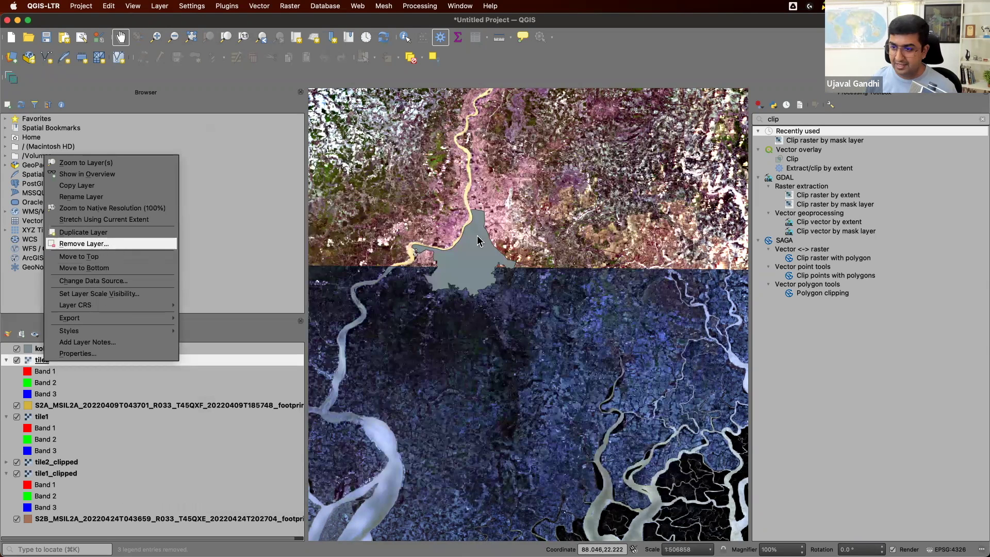
pyautogui.click(110, 244)
pyautogui.click(539, 299)
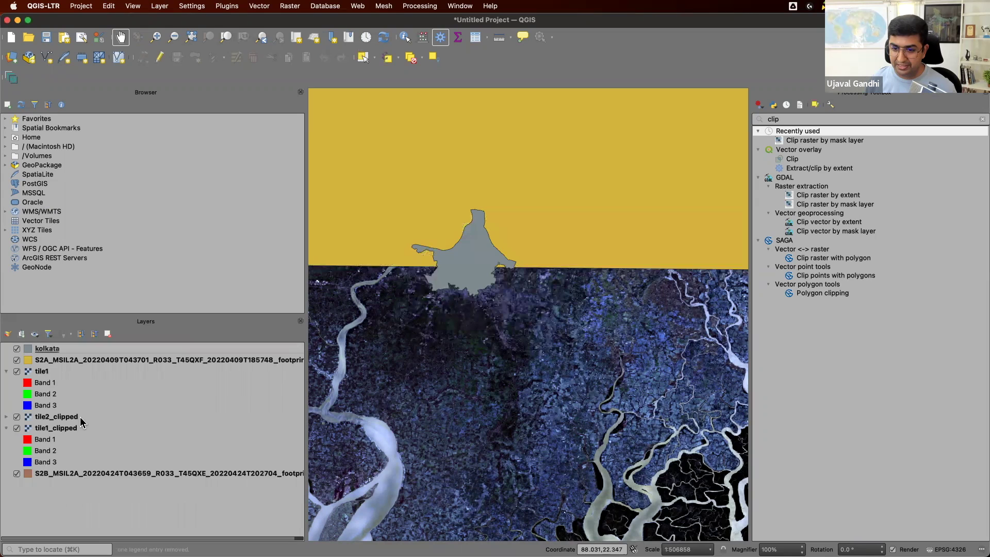
pyautogui.rightClick(64, 372)
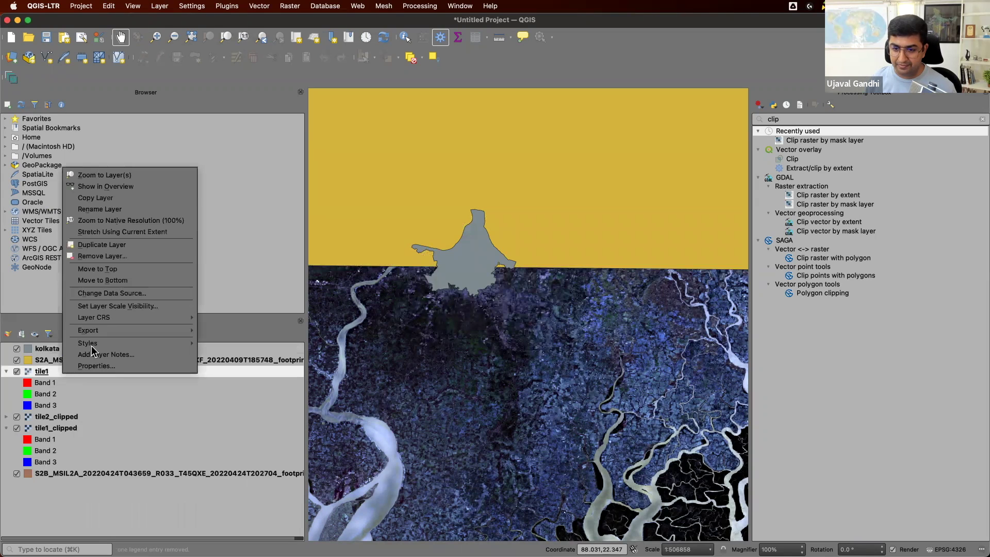
pyautogui.click(133, 257)
pyautogui.click(539, 299)
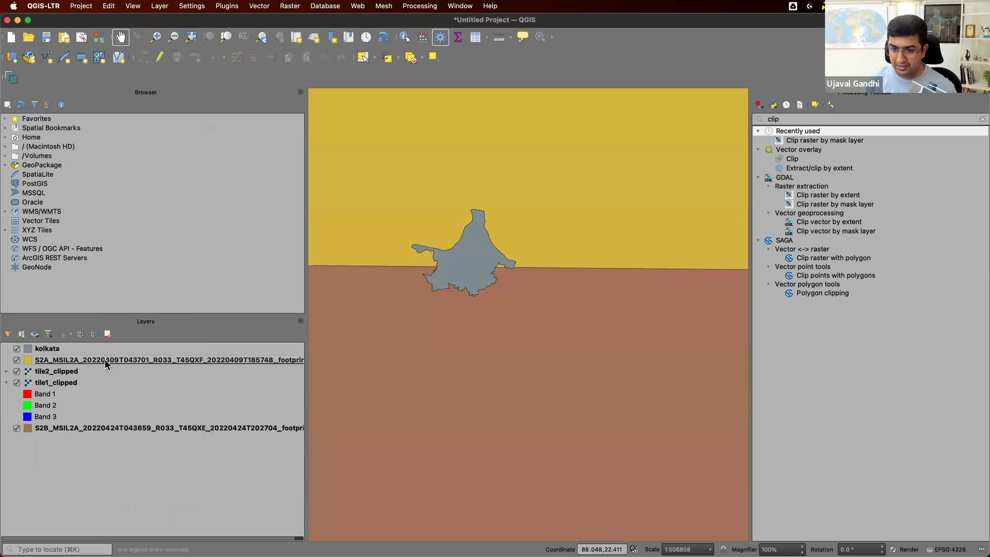
# - Move the S2A footprint below S2B and select both footprint layers
pyautogui.moveTo(98, 365); pyautogui.dragTo(84, 432)
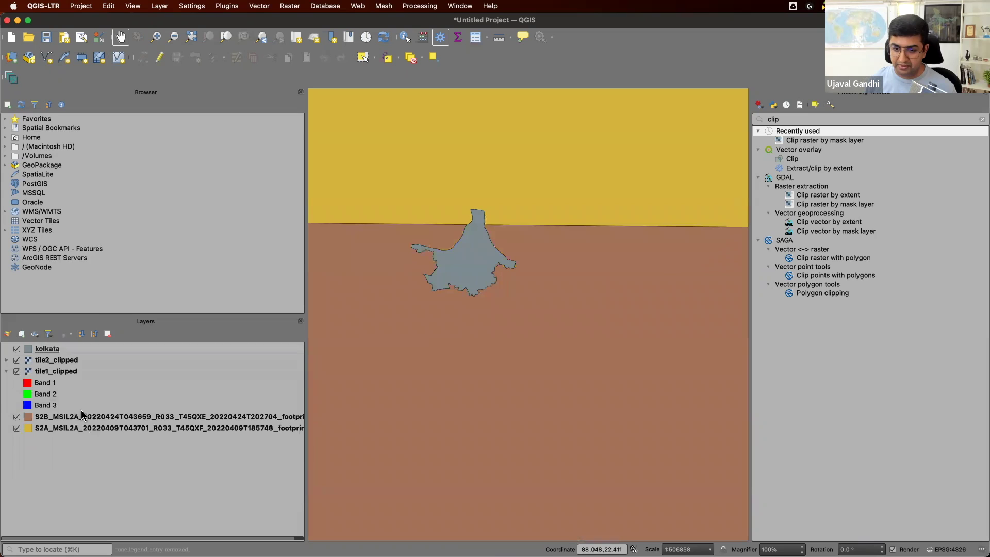
pyautogui.click(52, 418)
pyautogui.keyDown('shift'); pyautogui.click(61, 430); pyautogui.keyUp('shift')
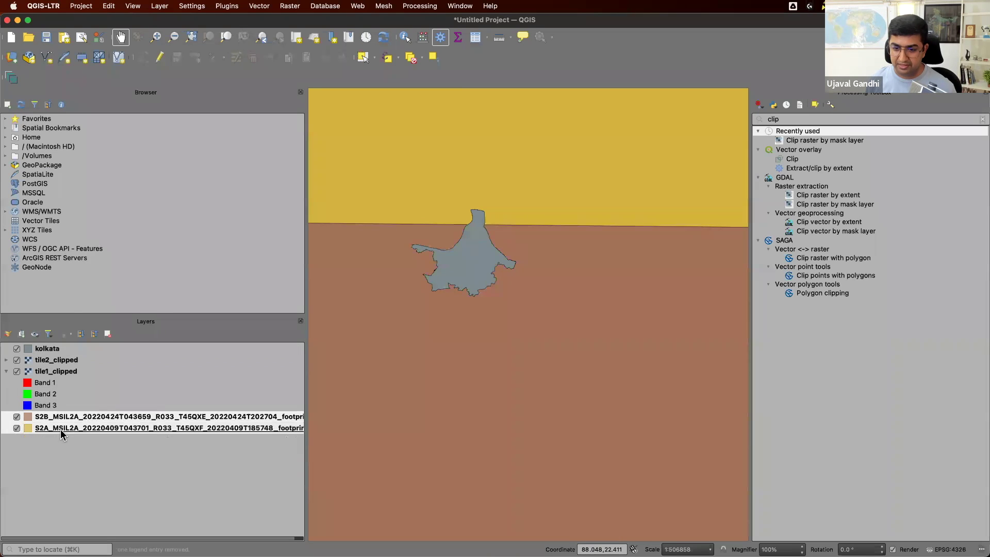
pyautogui.rightClick(61, 430)
# - Remove both footprint layers and move kolkata below the clipped tiles
pyautogui.click(100, 279)
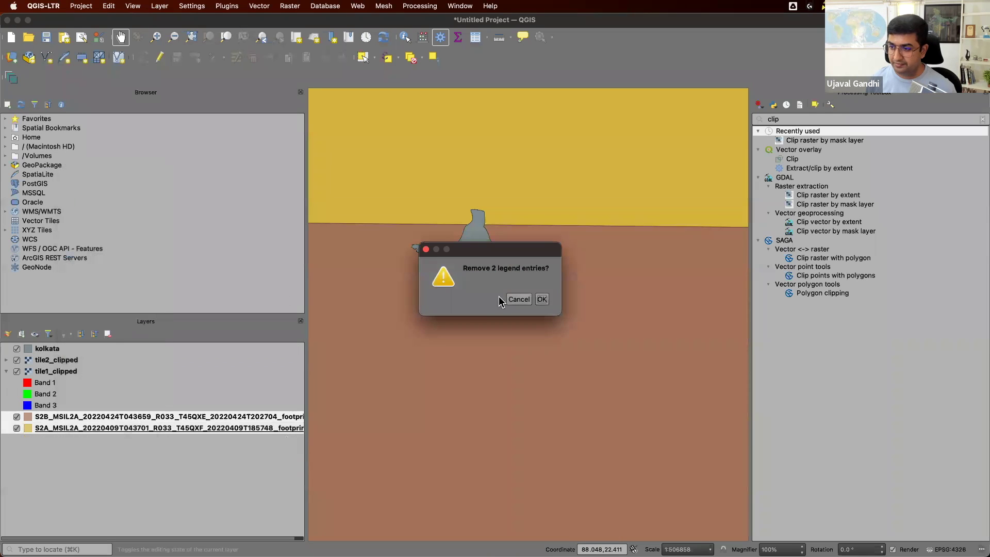
pyautogui.click(542, 299)
pyautogui.moveTo(79, 351); pyautogui.dragTo(79, 423)
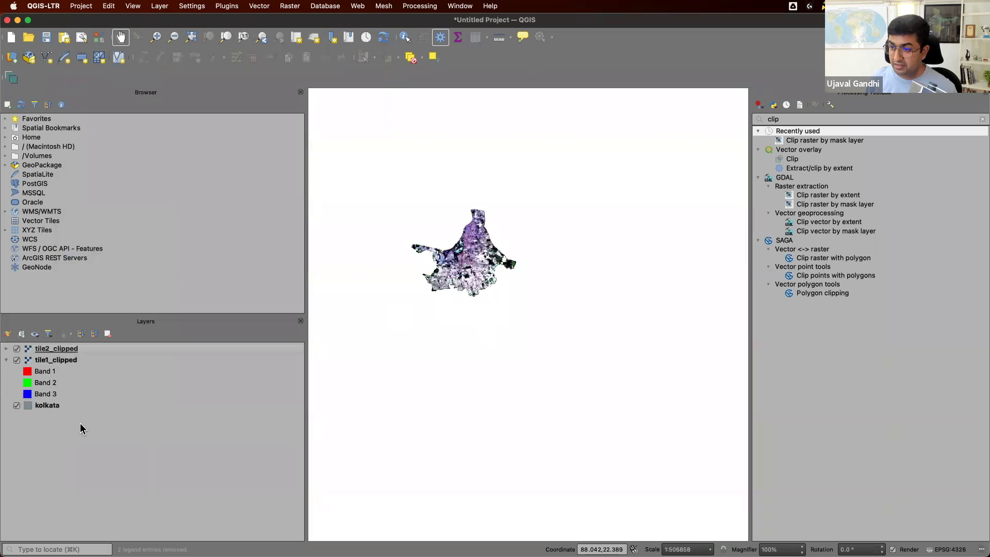
# - Zoom onto the city and toggle tile1_clipped to check both tiles cover the kolkata boundary
pyautogui.scroll(1, 480, 265)
pyautogui.scroll(1, 494, 277)
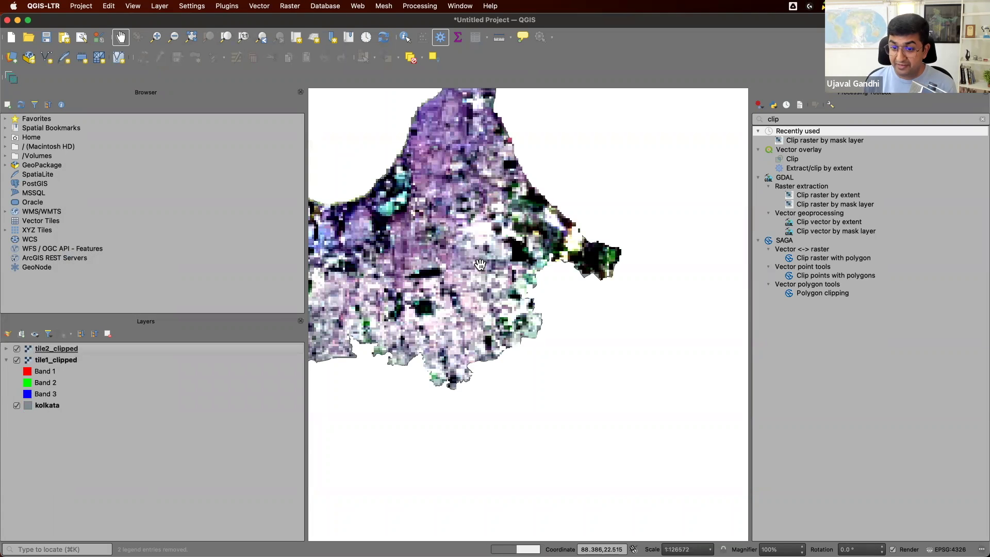
pyautogui.moveTo(493, 277); pyautogui.dragTo(535, 305)
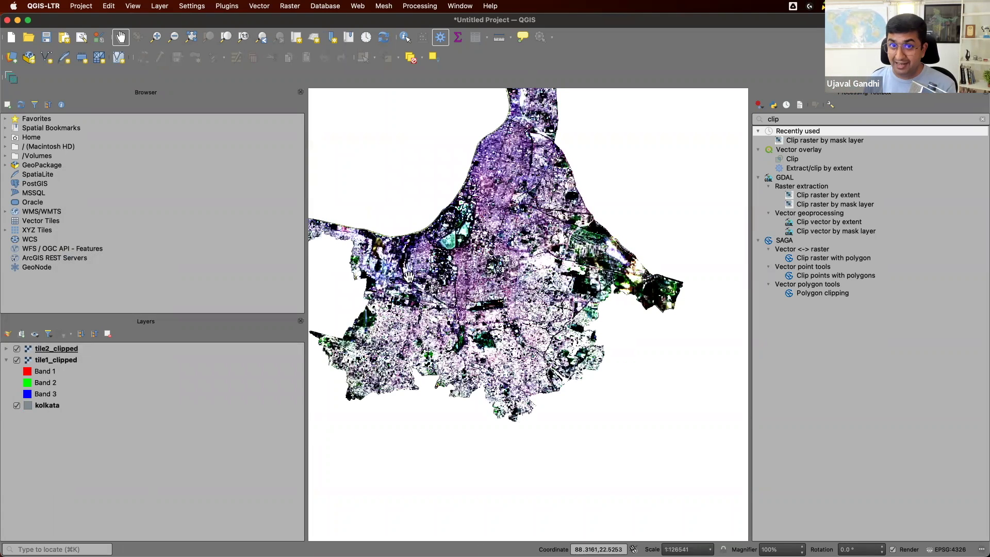
pyautogui.click(16, 405)
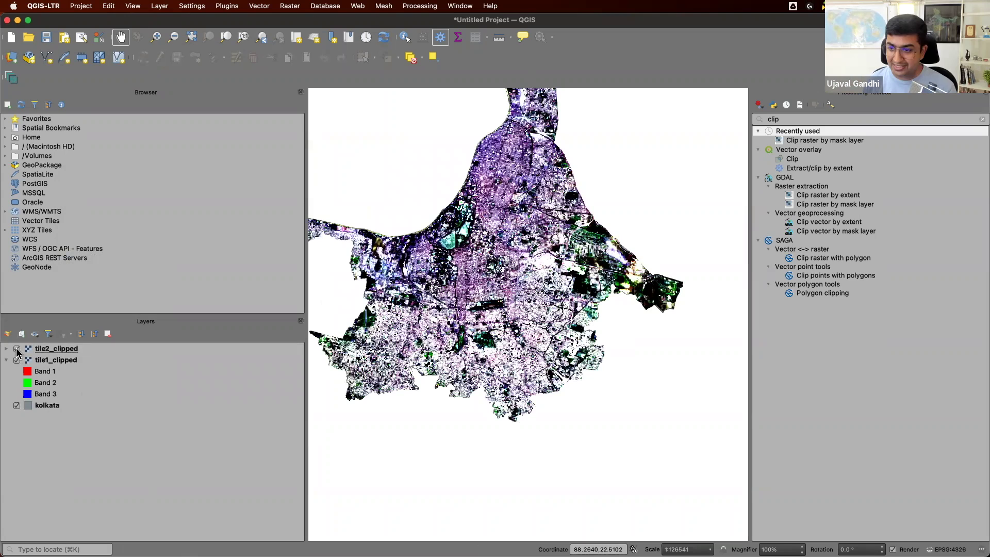
pyautogui.click(16, 349)
pyautogui.click(14, 361)
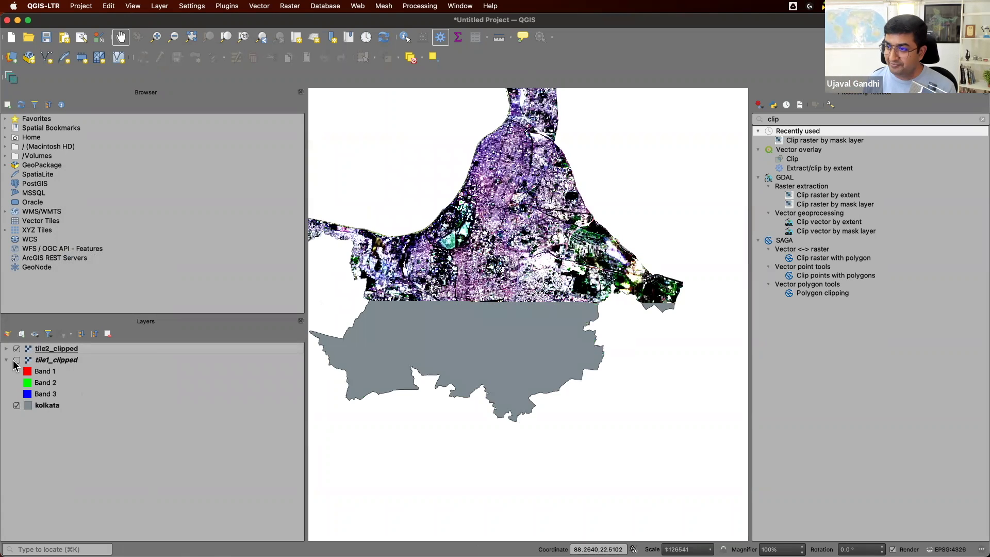
pyautogui.click(15, 362)
pyautogui.click(15, 361)
pyautogui.click(15, 362)
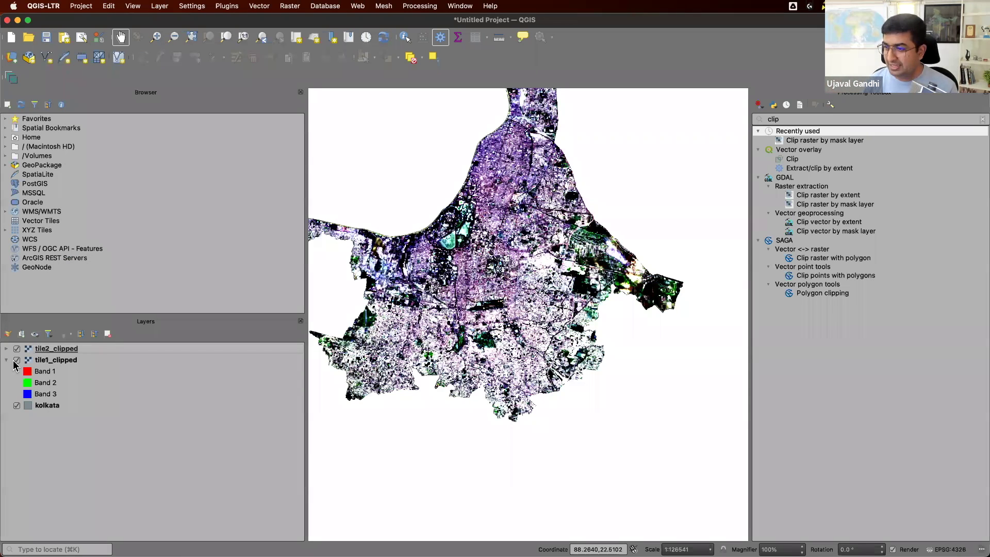
# - Open Build virtual raster with tile1_clipped and tile2_clipped as the inputs
pyautogui.click(820, 118)
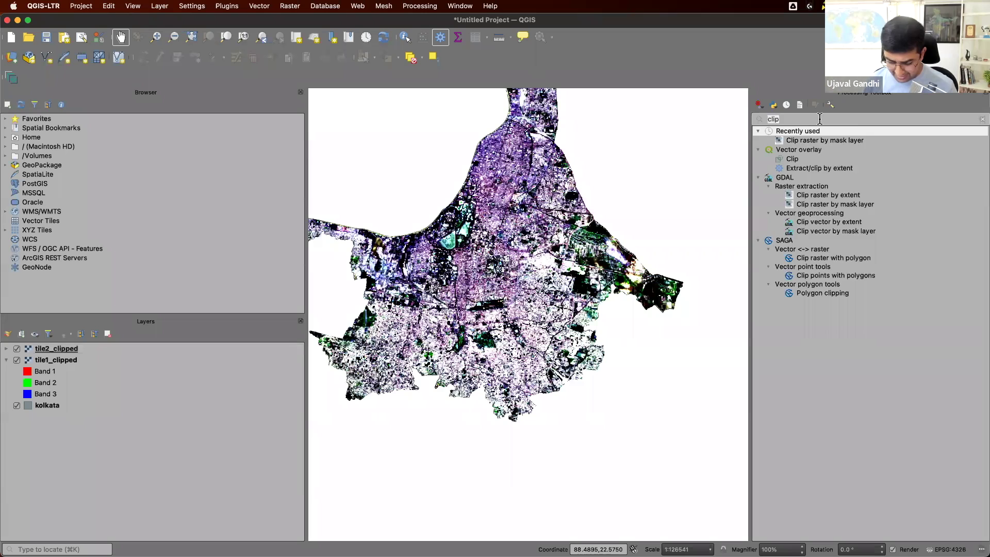
pyautogui.press('BackSpace')
pyautogui.press('BackSpace')
pyautogui.press('BackSpace')
pyautogui.press('BackSpace')
pyautogui.write('viru=')
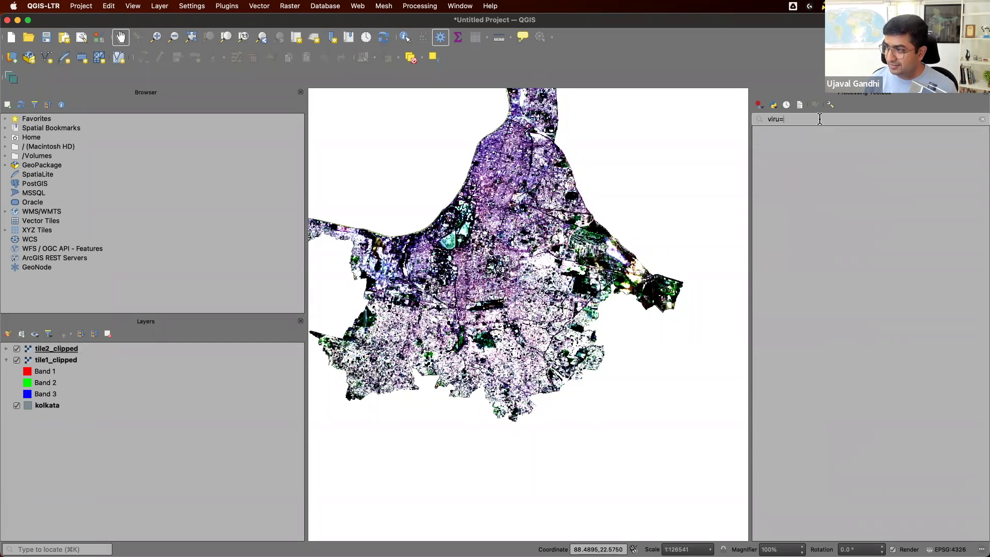
pyautogui.press('BackSpace')
pyautogui.press('BackSpace')
pyautogui.doubleClick(831, 140)
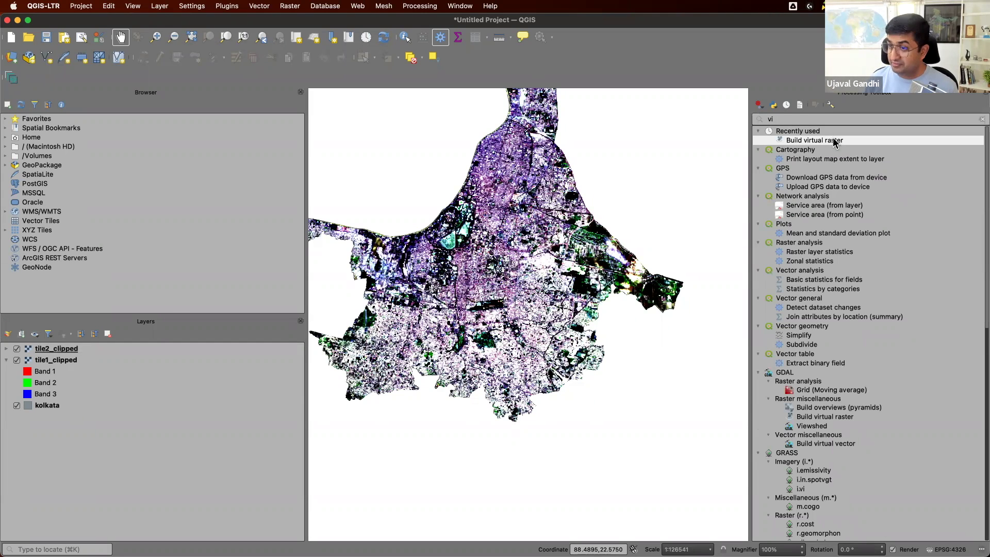
pyautogui.click(674, 185)
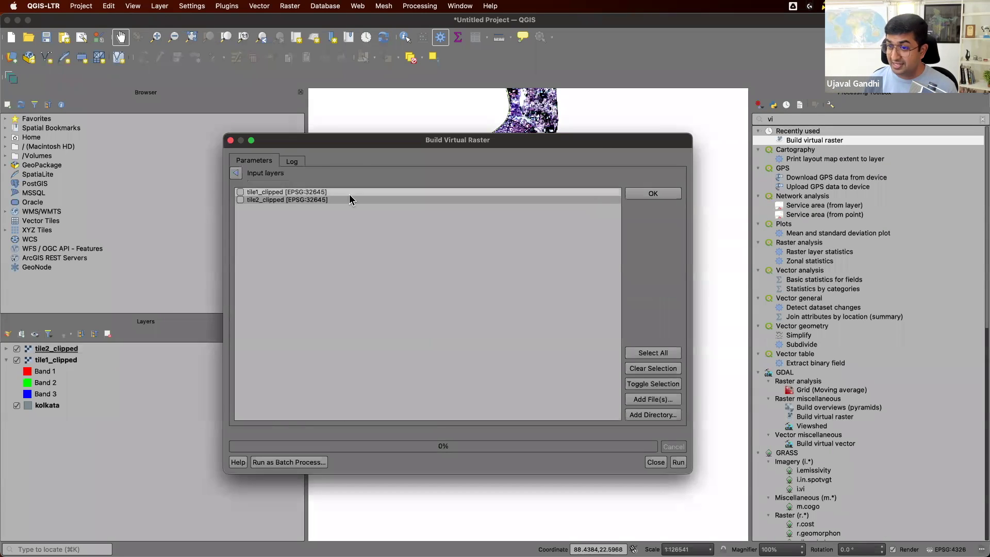
pyautogui.click(240, 192)
pyautogui.click(240, 199)
pyautogui.click(653, 193)
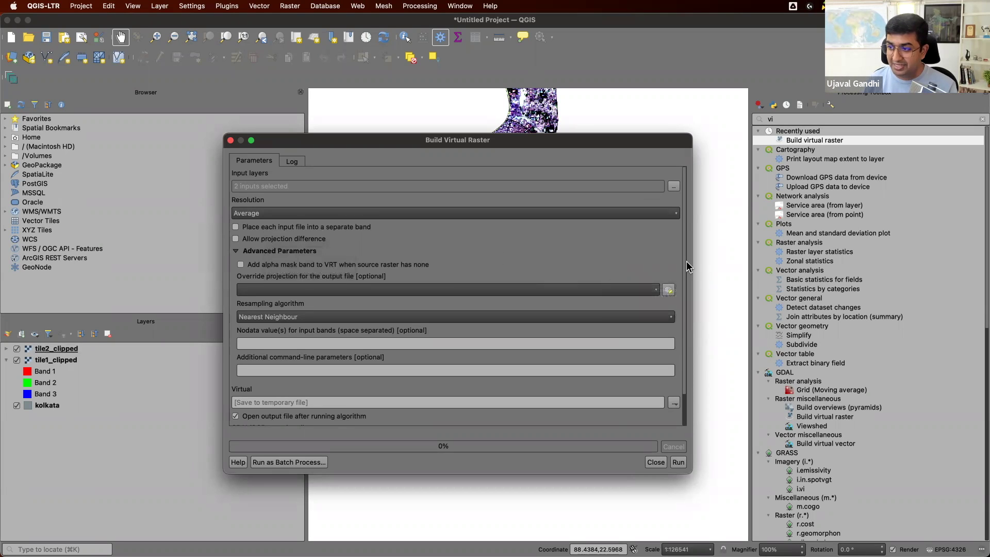
# - Save the output as mosaic.vrt in Downloads and build it
pyautogui.scroll(-2, 684, 265)
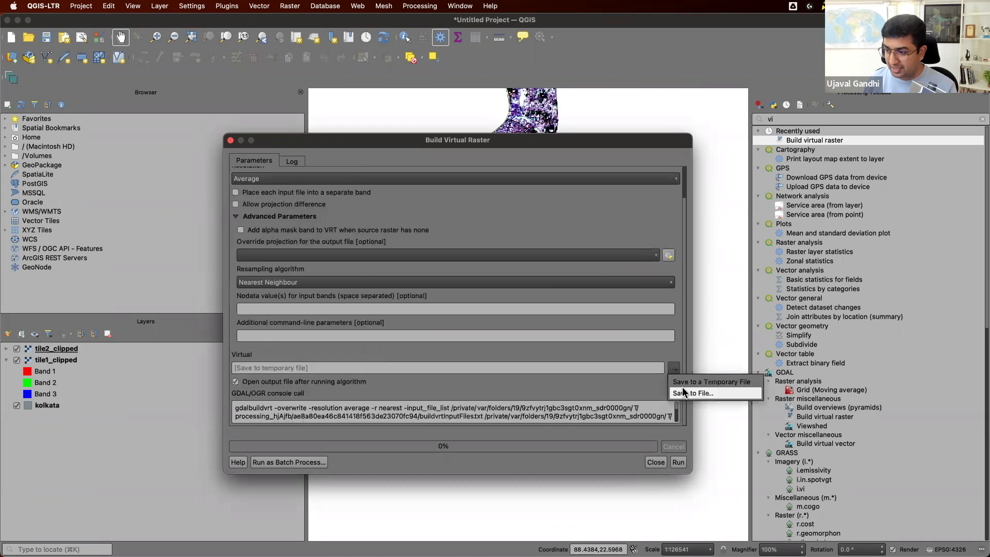
pyautogui.click(683, 392)
pyautogui.write('mosaic')
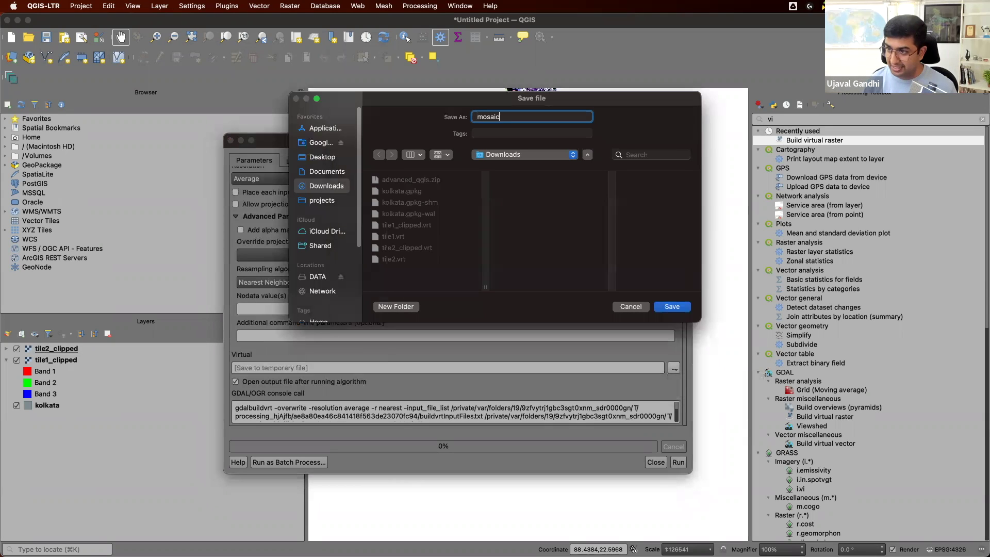
pyautogui.press('Return')
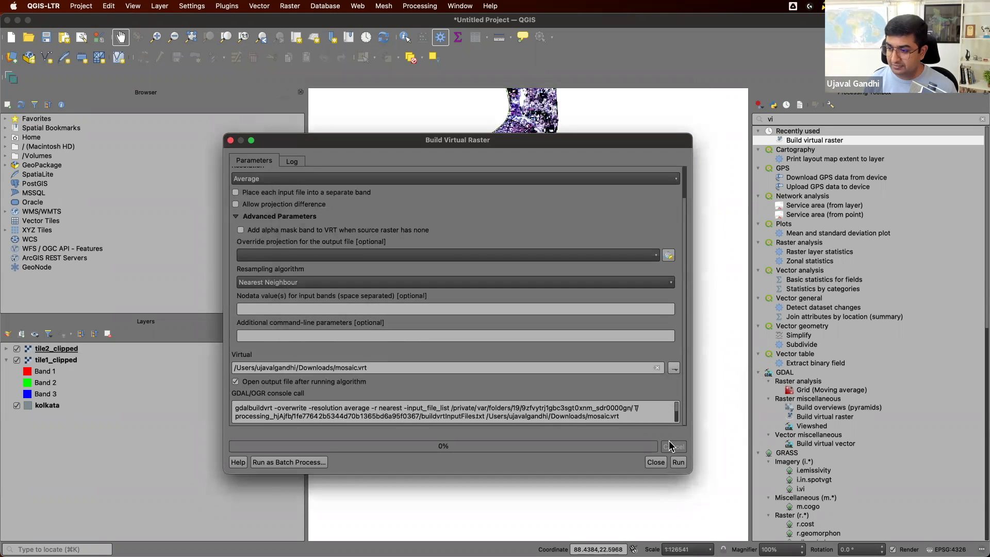
pyautogui.click(678, 462)
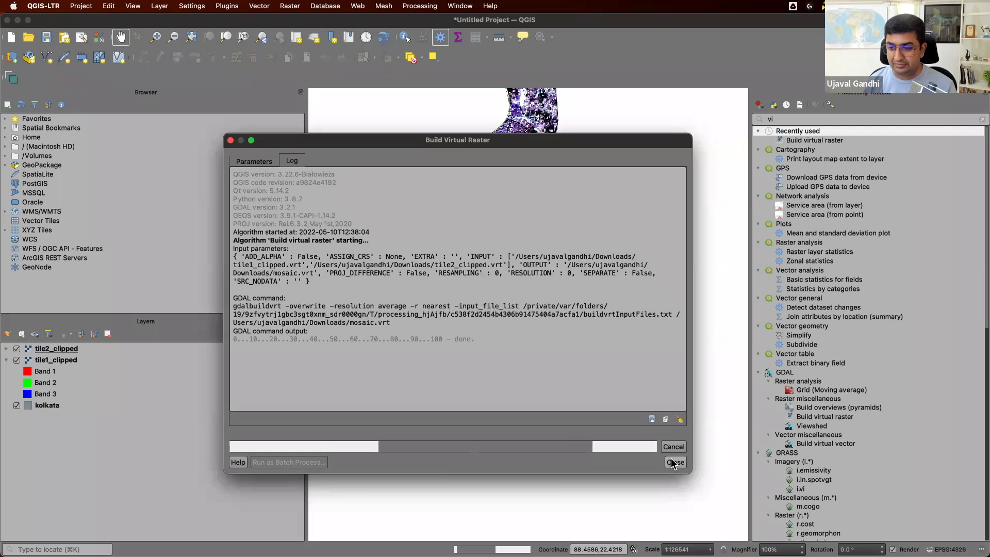
pyautogui.click(673, 462)
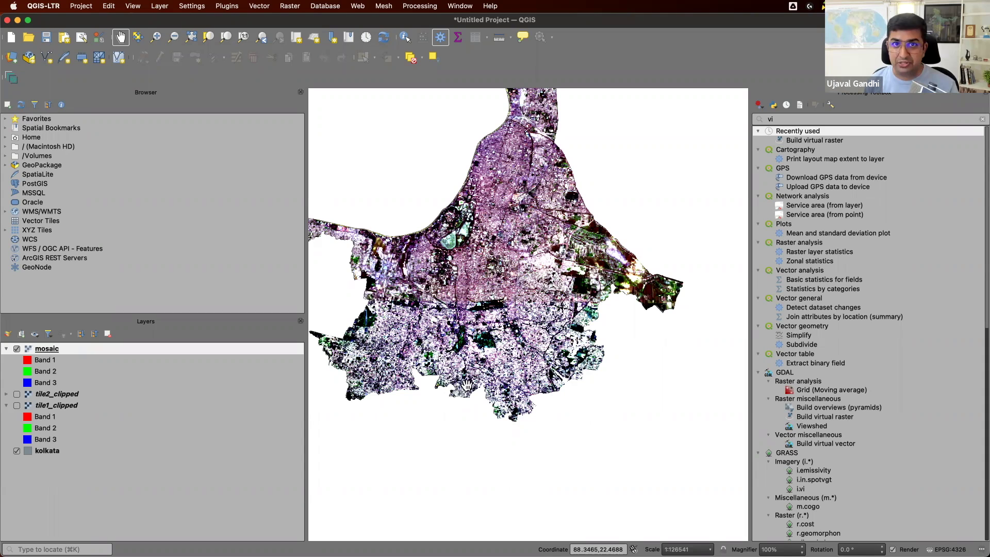
# - Open GDAL Translate (convert format) and choose the High Compression profile
pyautogui.click(843, 119)
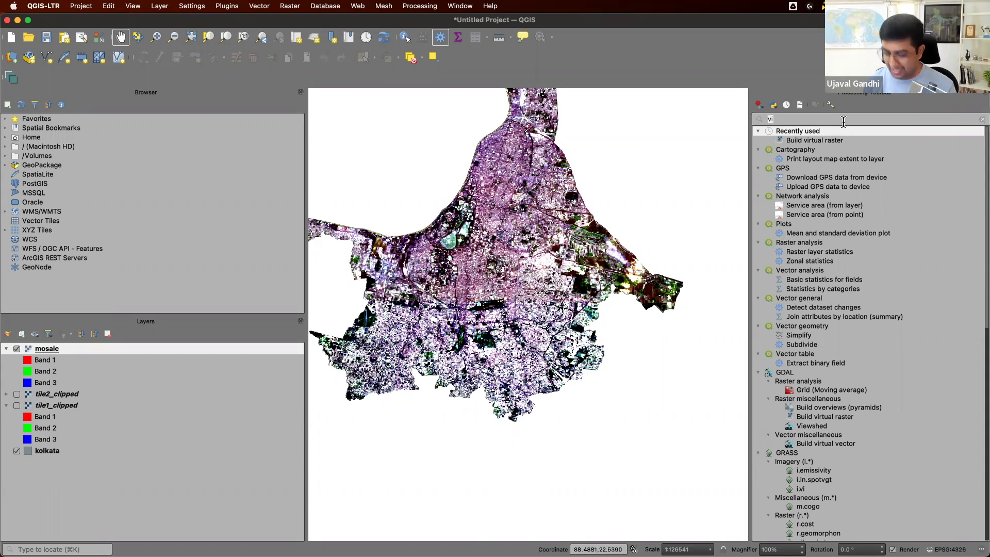
pyautogui.write('trans')
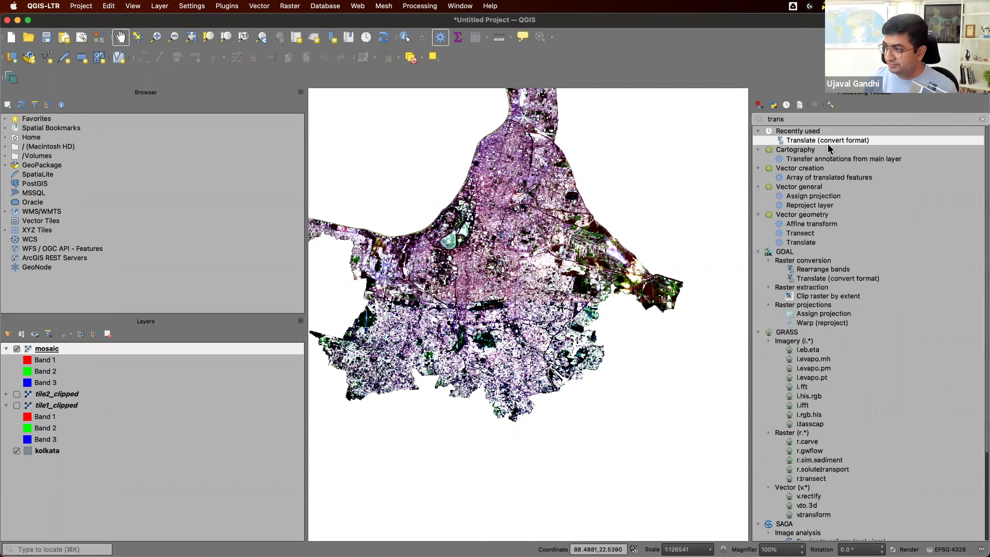
pyautogui.click(816, 279)
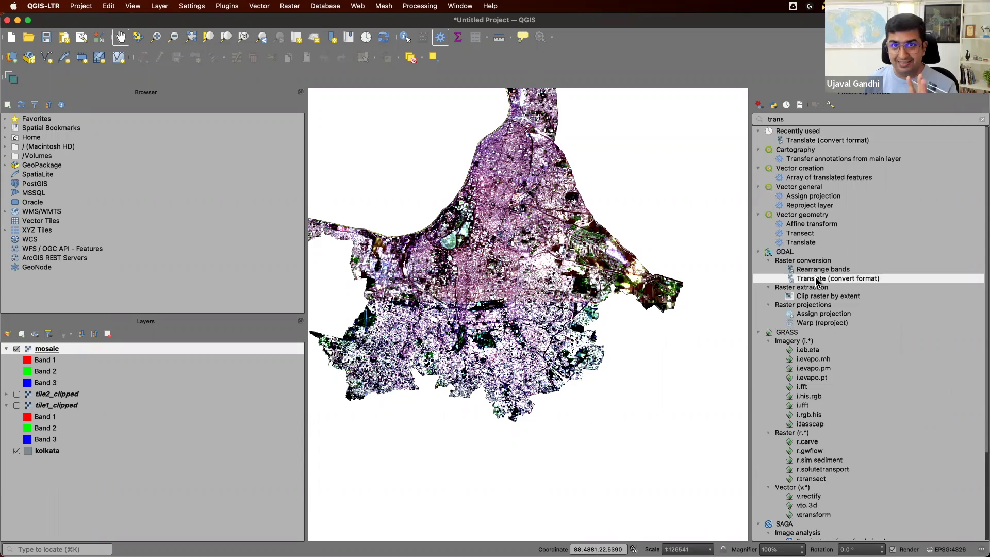
pyautogui.doubleClick(816, 279)
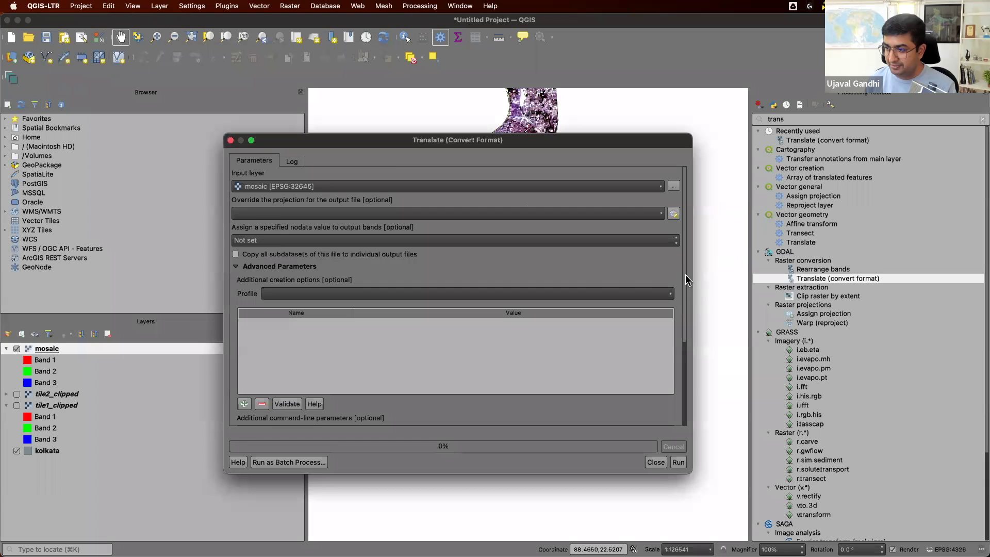
pyautogui.moveTo(685, 279); pyautogui.dragTo(688, 314)
pyautogui.click(539, 241)
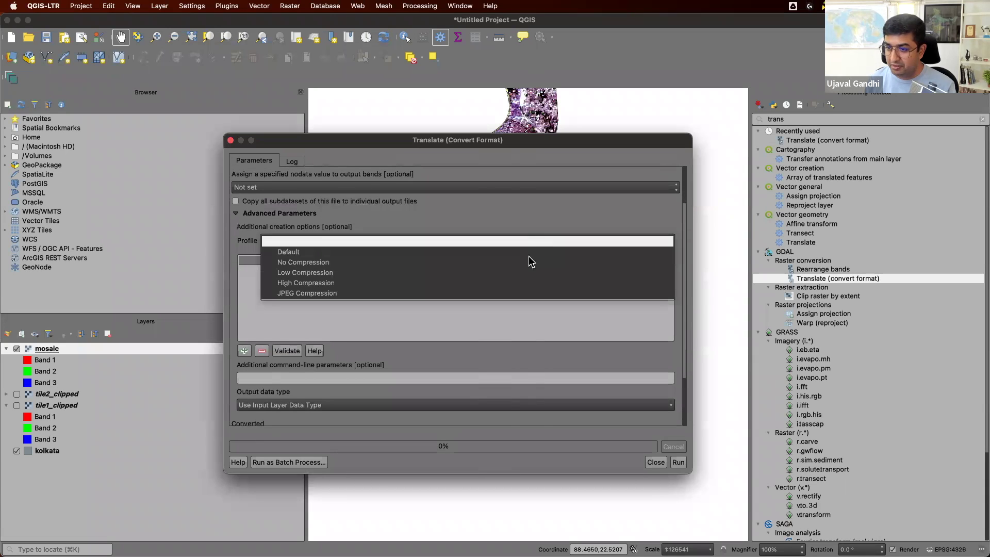
pyautogui.click(526, 283)
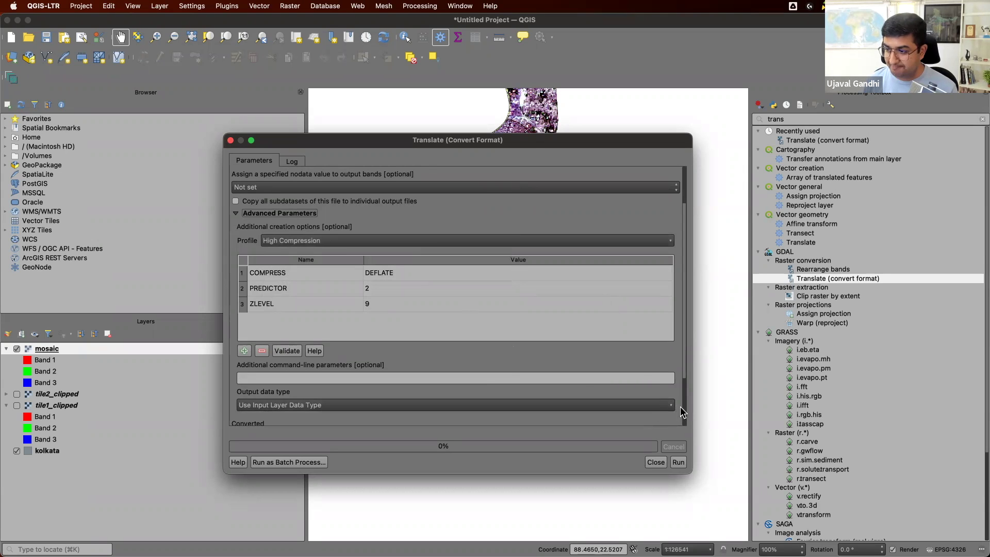
# - Save the output as TIF file mosaic.tif in Downloads and run the conversion
pyautogui.scroll(-5, 685, 409)
pyautogui.click(673, 368)
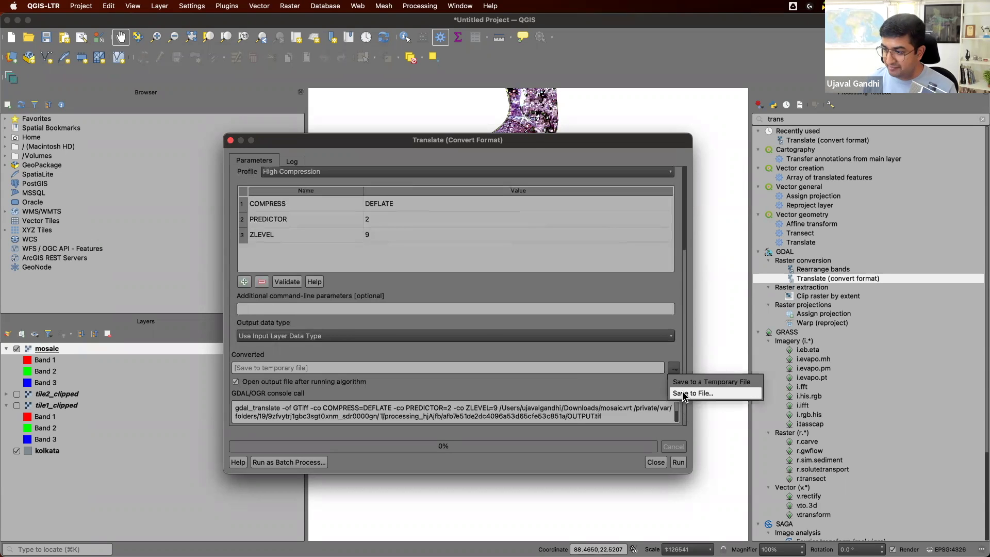
pyautogui.click(671, 393)
pyautogui.click(539, 282)
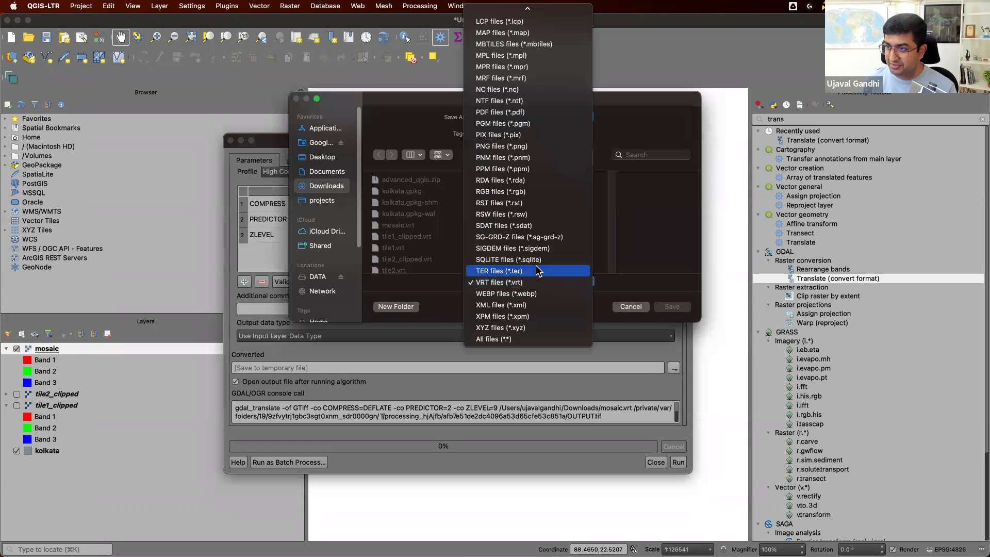
pyautogui.scroll(15, 537, 98)
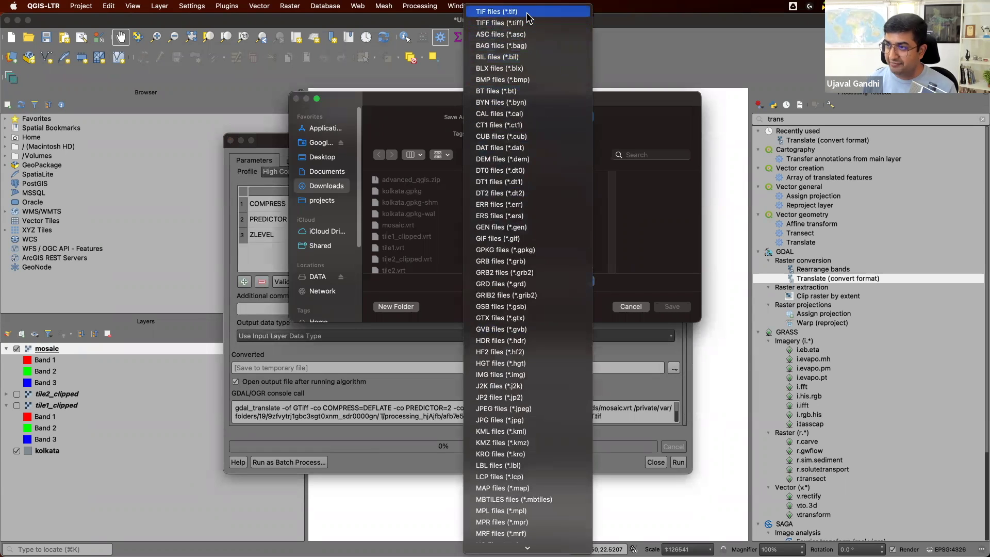
pyautogui.click(529, 12)
pyautogui.write('mosaic')
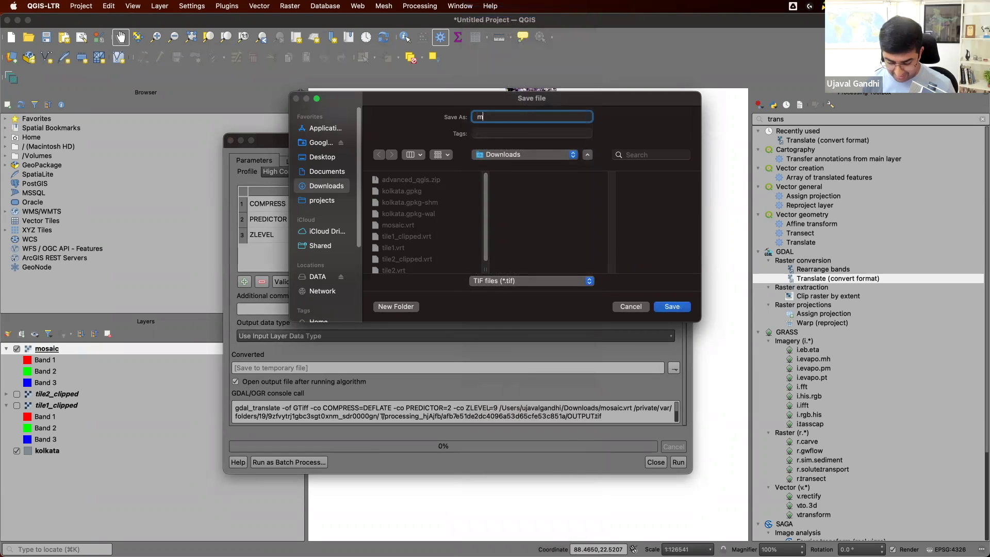
pyautogui.press('Return')
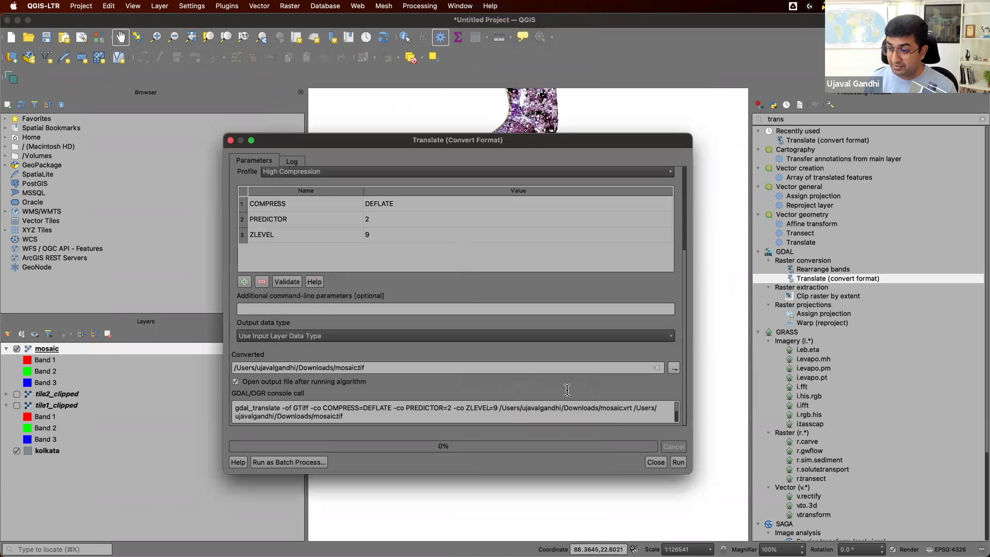
pyautogui.click(677, 462)
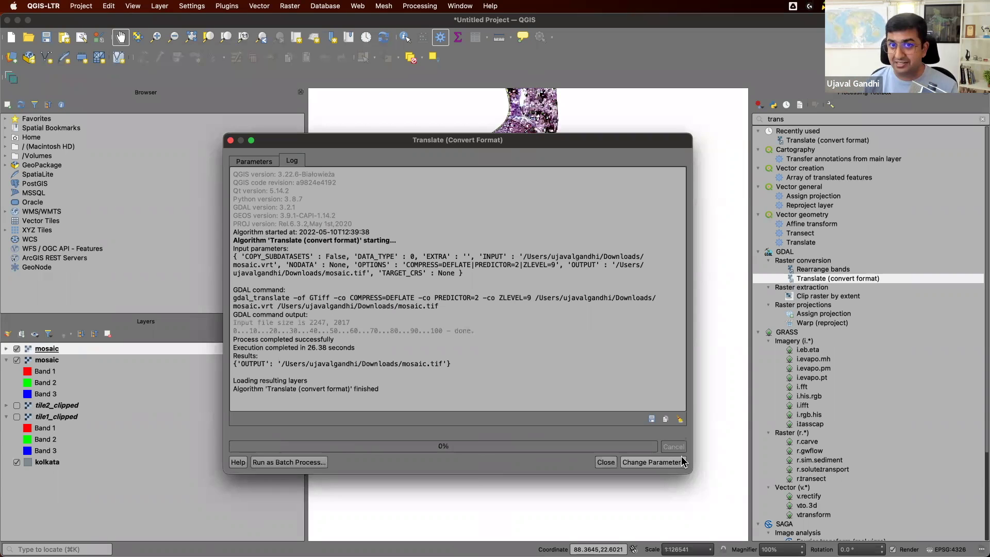
# - Close Translate and the Processing Toolbox, then open Layer Styling for the mosaic layer
pyautogui.click(606, 462)
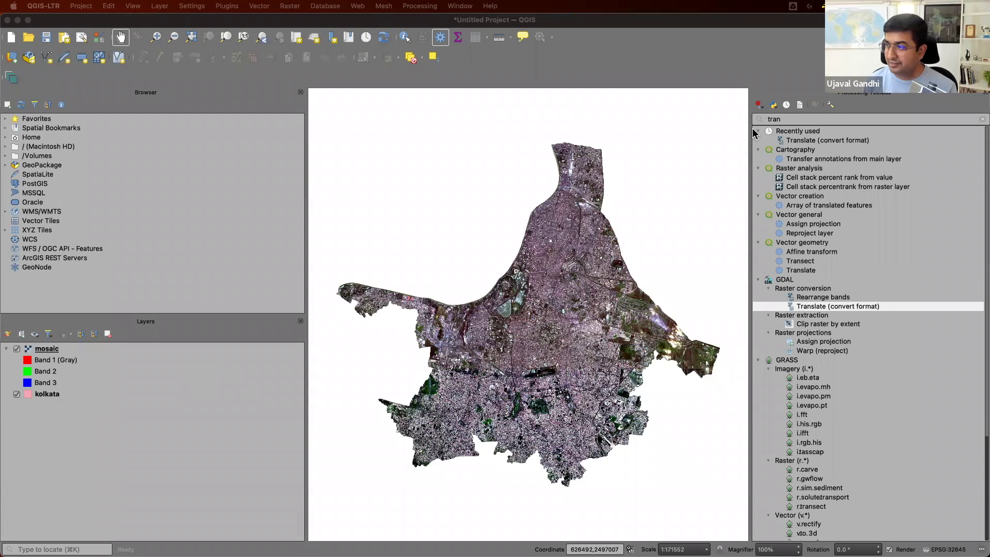
pyautogui.press('super+alt+t')
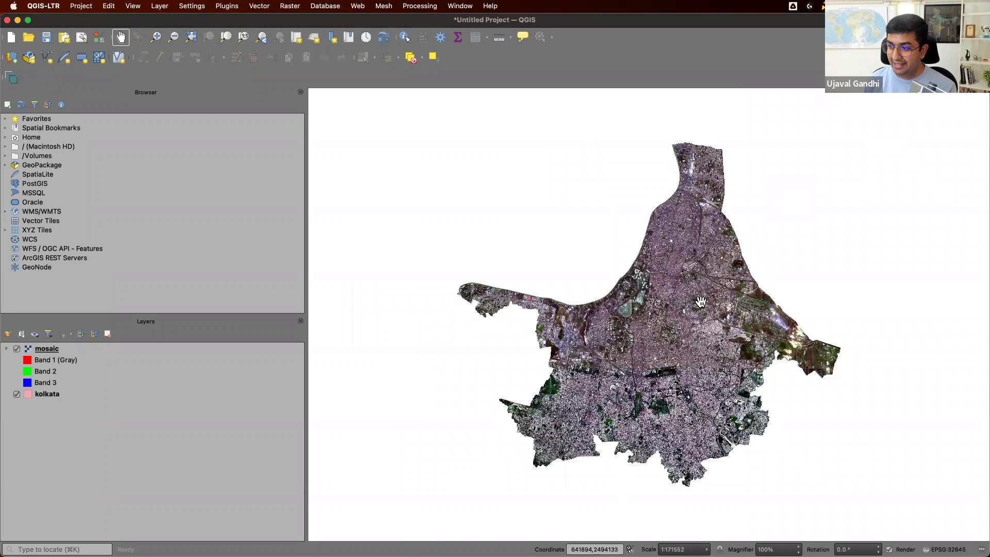
pyautogui.scroll(2, 693, 308)
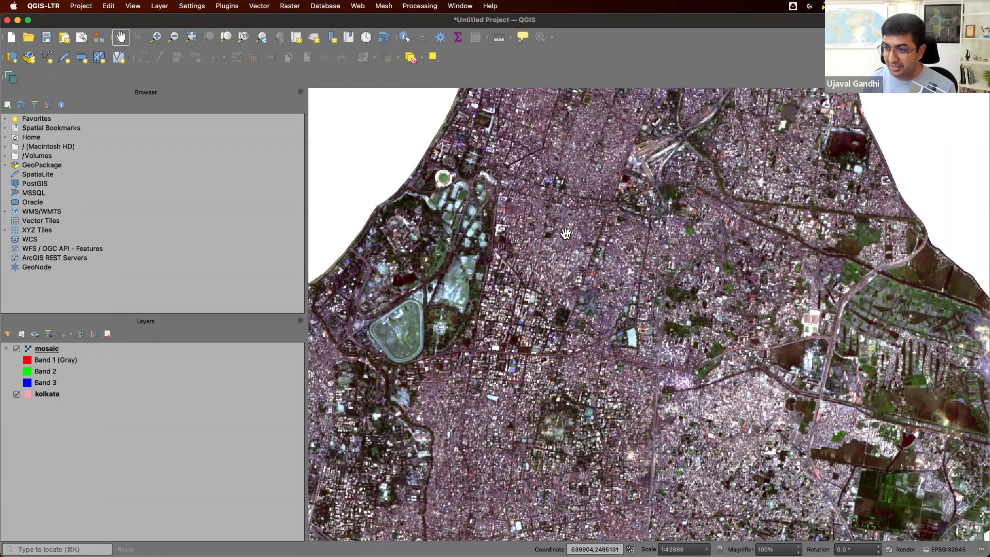
pyautogui.scroll(2, 566, 234)
pyautogui.scroll(-2, 565, 234)
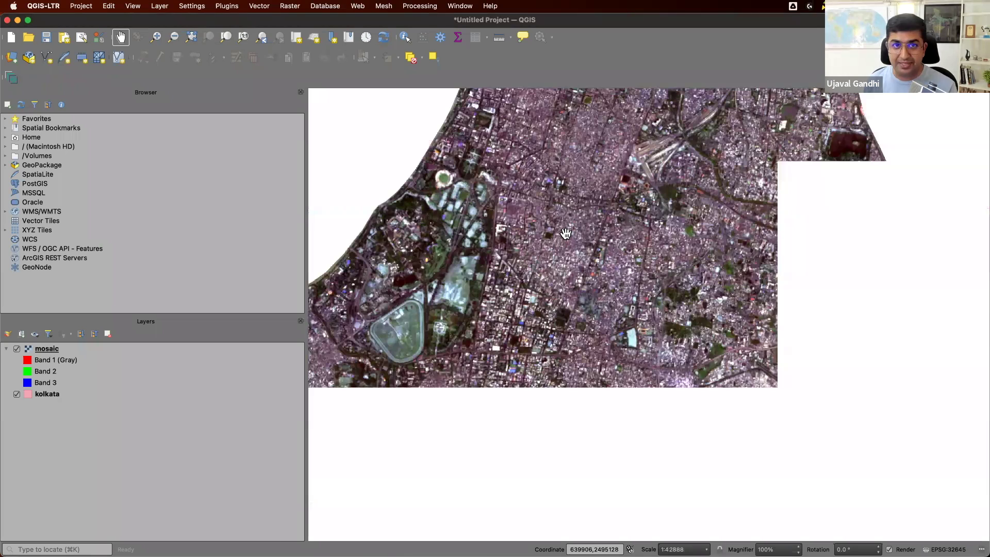
pyautogui.click(8, 334)
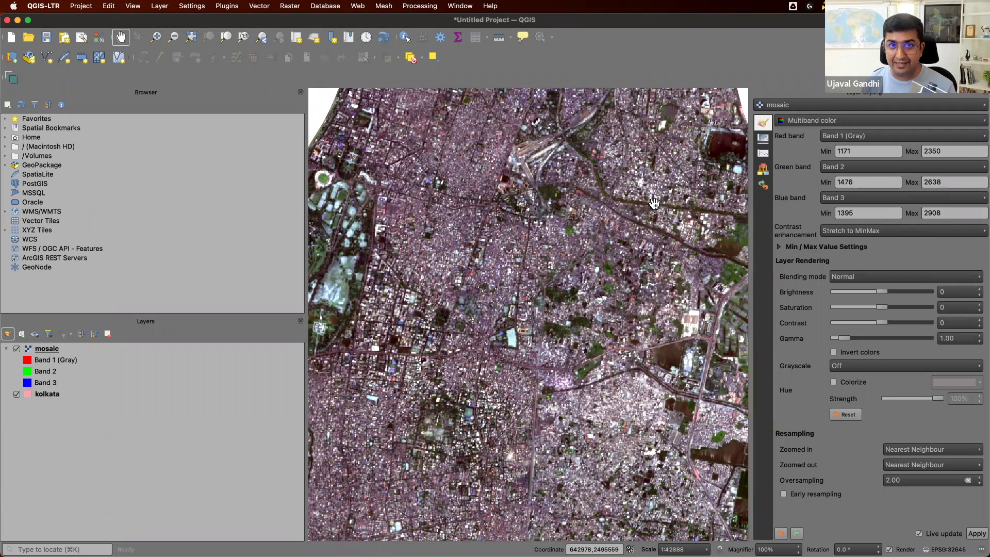
# - Assign Band 3 to red and Band 1 to blue, and expand the min/max settings
pyautogui.click(880, 137)
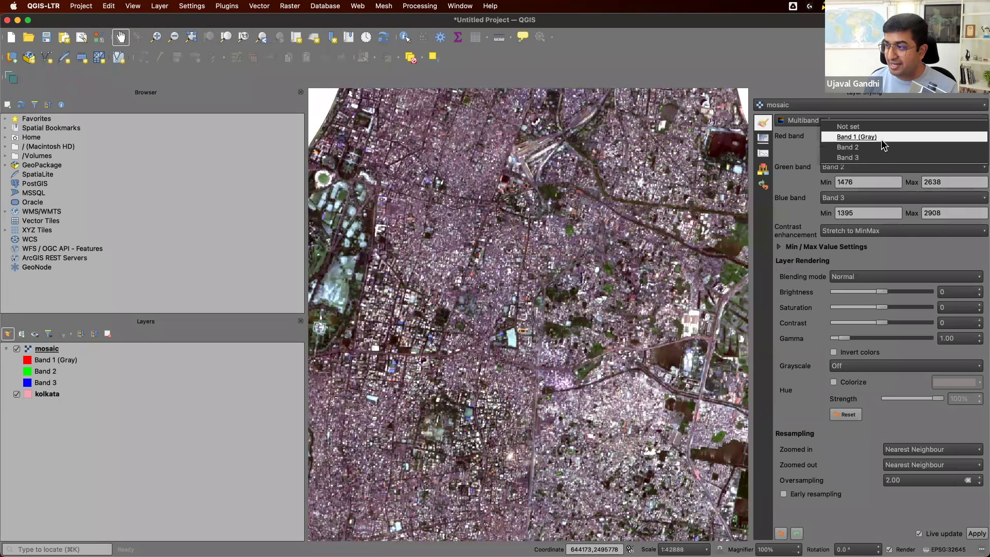
pyautogui.click(851, 157)
pyautogui.click(876, 197)
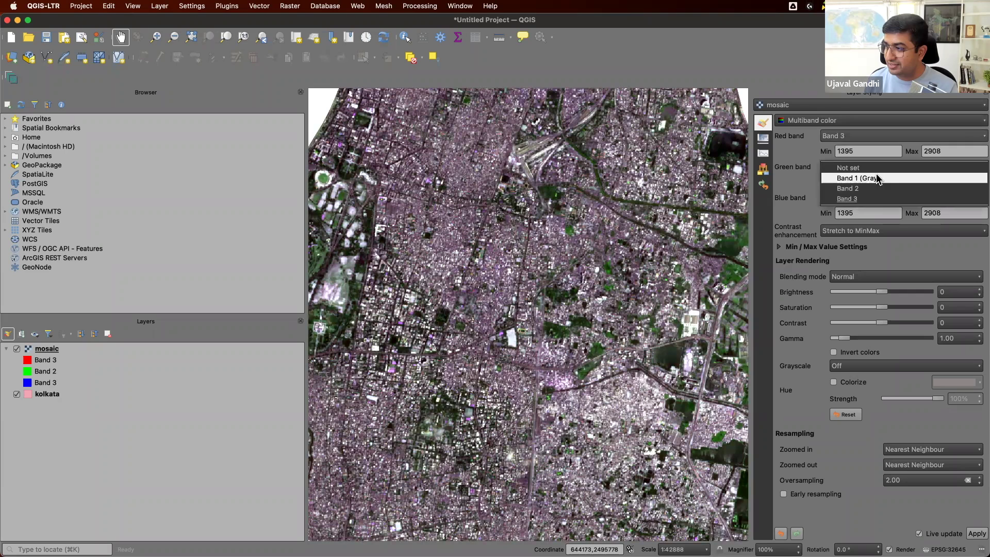
pyautogui.click(856, 177)
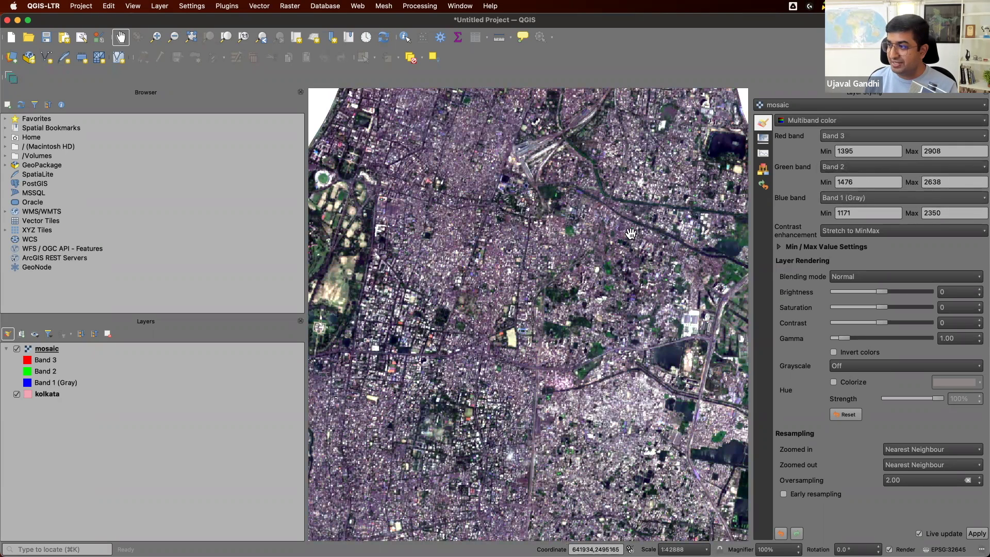
pyautogui.click(823, 247)
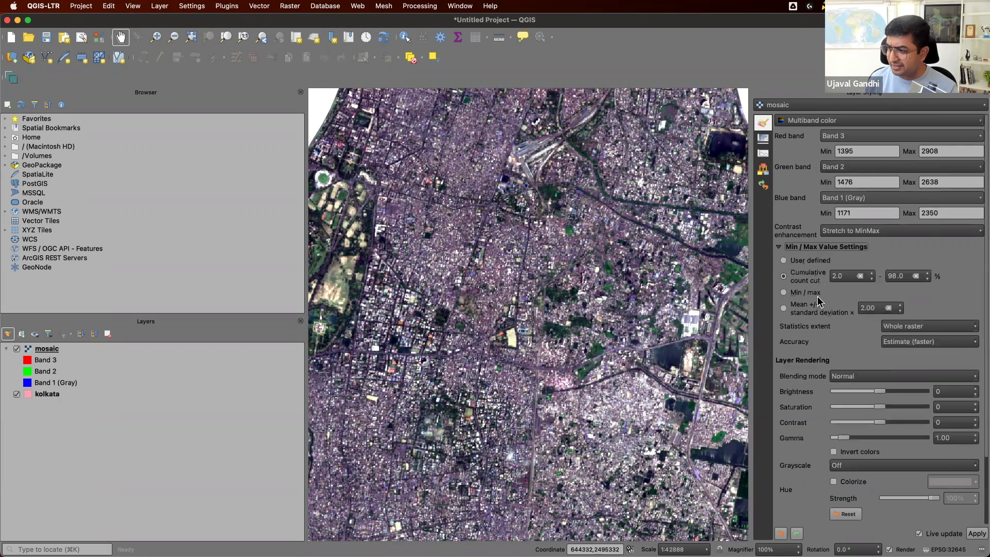
pyautogui.click(813, 307)
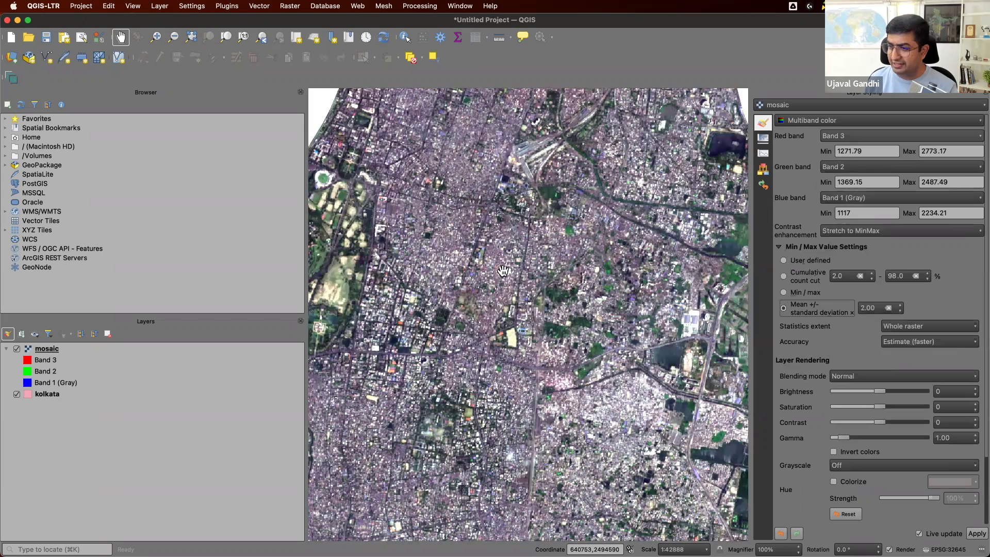
pyautogui.scroll(-2, 503, 271)
pyautogui.scroll(1, 503, 271)
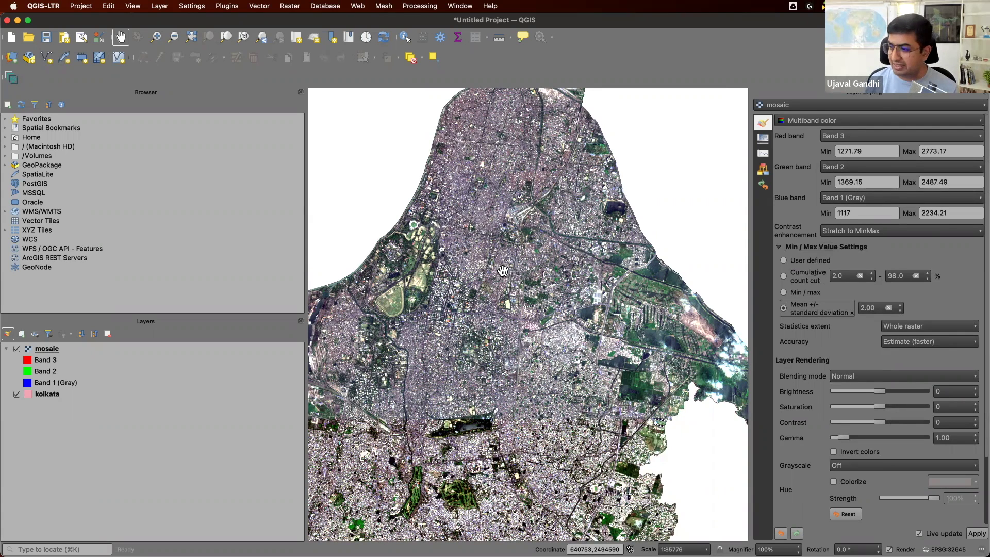
# - Set min 0 and max 3000 for the red, green and blue bands
pyautogui.doubleClick(865, 152)
pyautogui.write('0')
pyautogui.press('Tab')
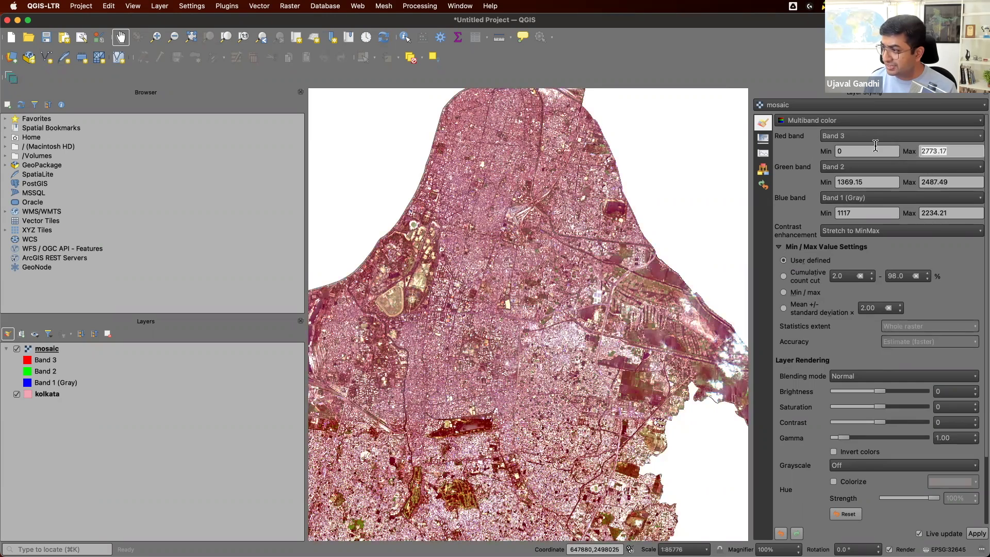
pyautogui.write('3000')
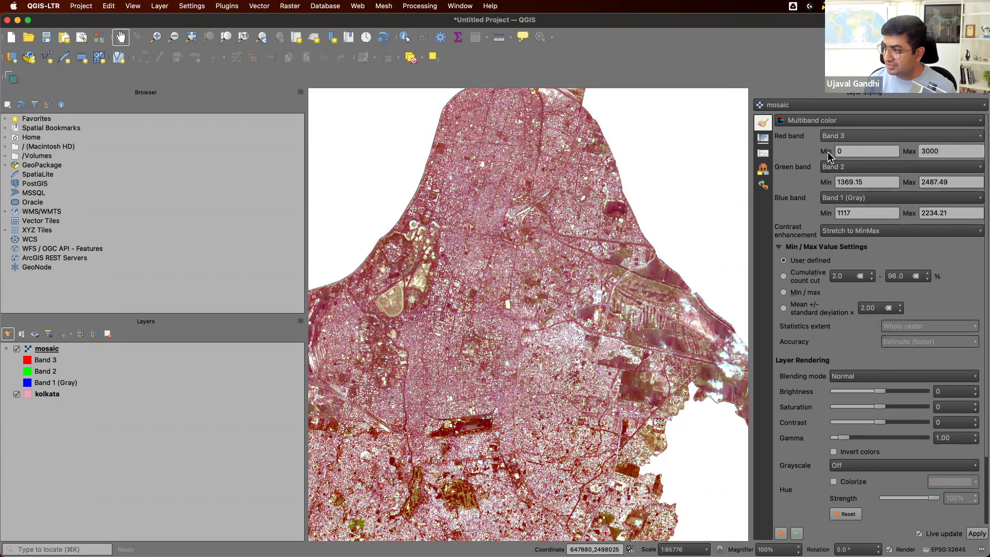
pyautogui.doubleClick(870, 182)
pyautogui.write('0')
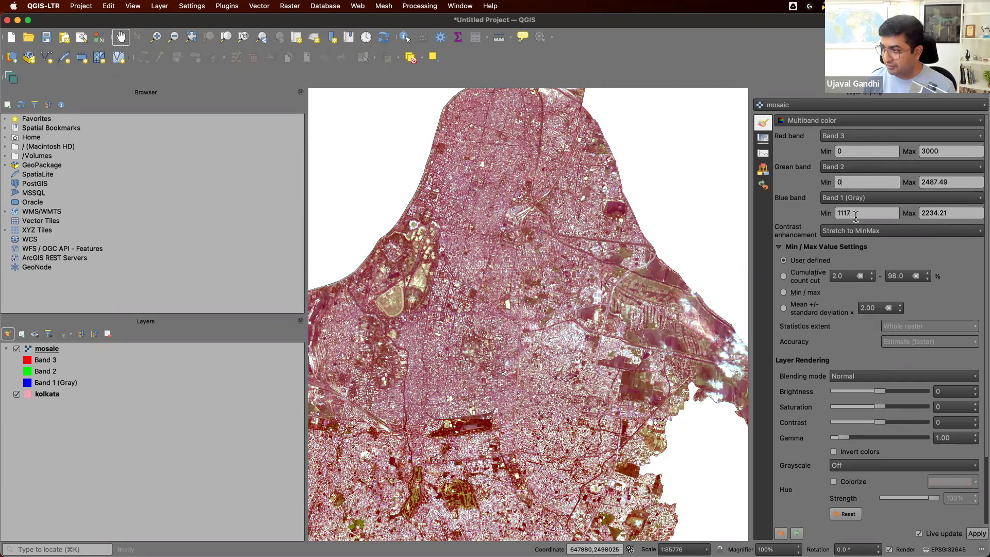
pyautogui.doubleClick(854, 213)
pyautogui.write('0')
pyautogui.doubleClick(958, 182)
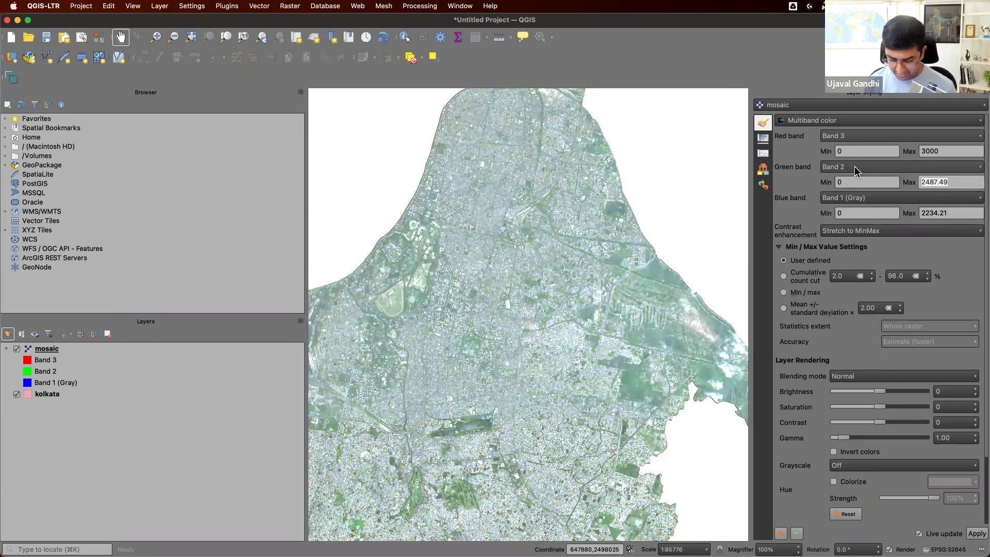
pyautogui.write('3000')
pyautogui.press('Tab')
pyautogui.press('Tab')
pyautogui.write('3000')
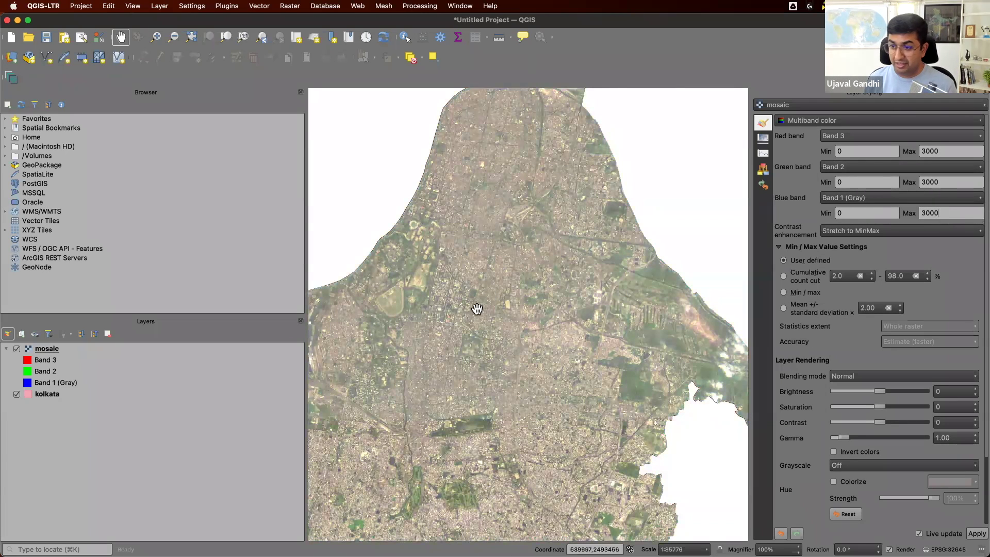
pyautogui.scroll(2, 459, 315)
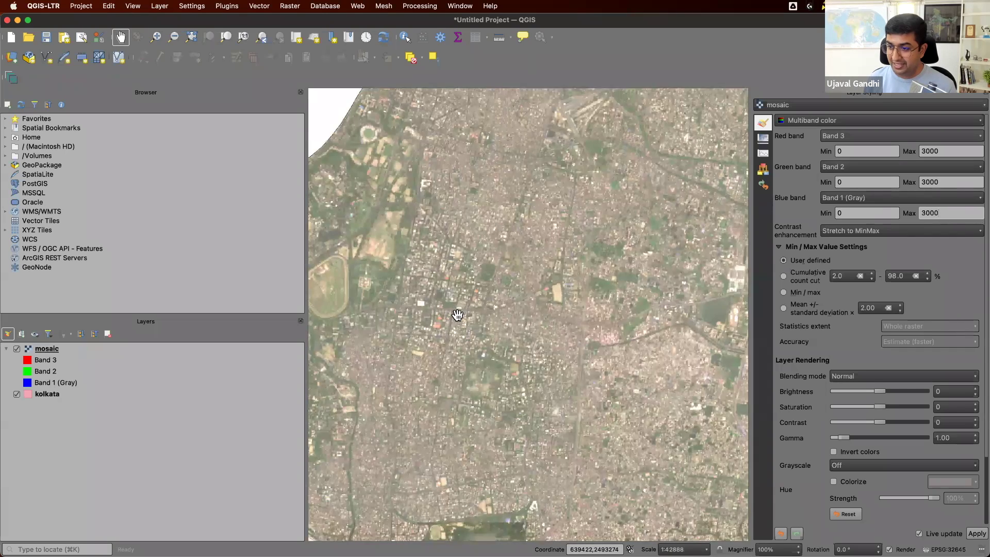
pyautogui.scroll(-2, 458, 315)
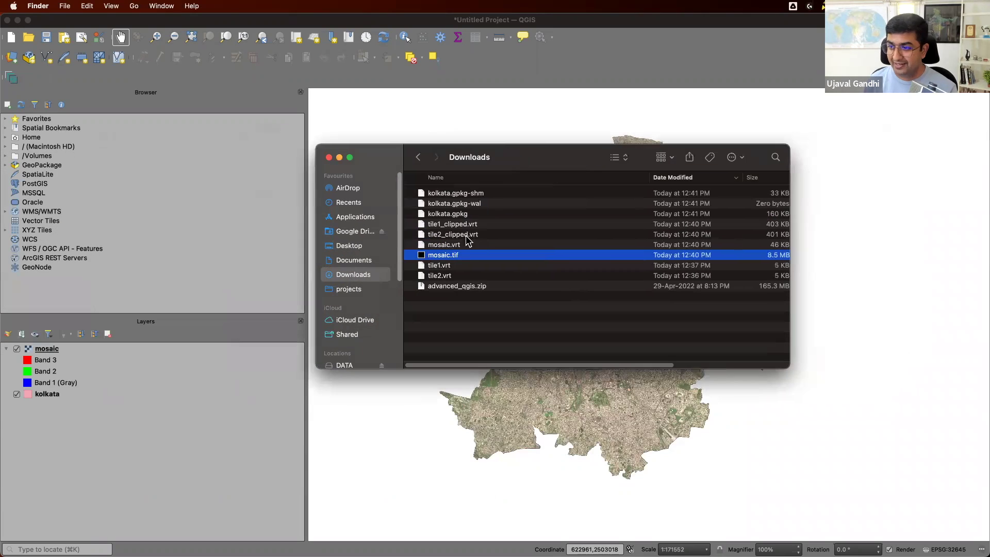
# - Widen the Finder Downloads window so mosaic.tif shows its 8.5 MB size and TIFF image kind
pyautogui.moveTo(788, 367); pyautogui.dragTo(828, 375)
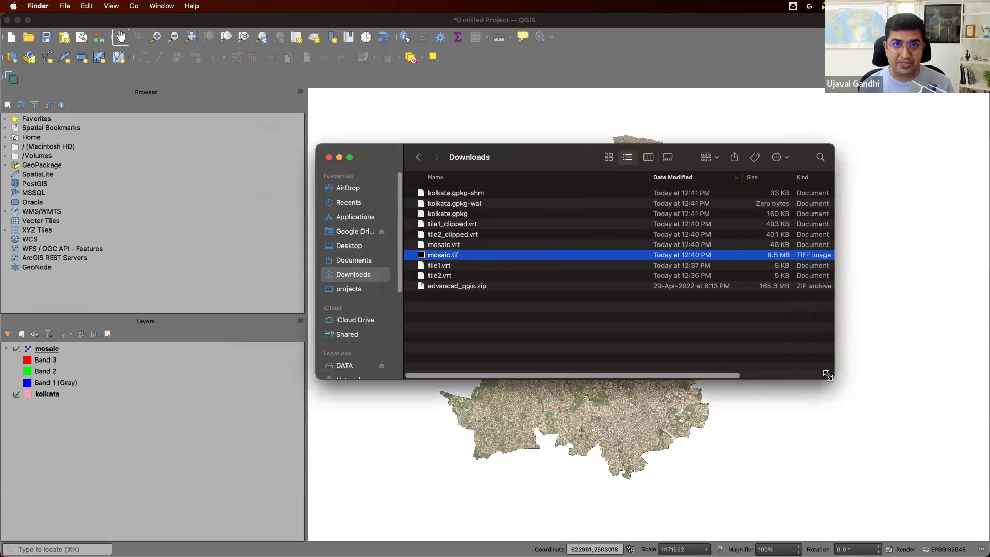